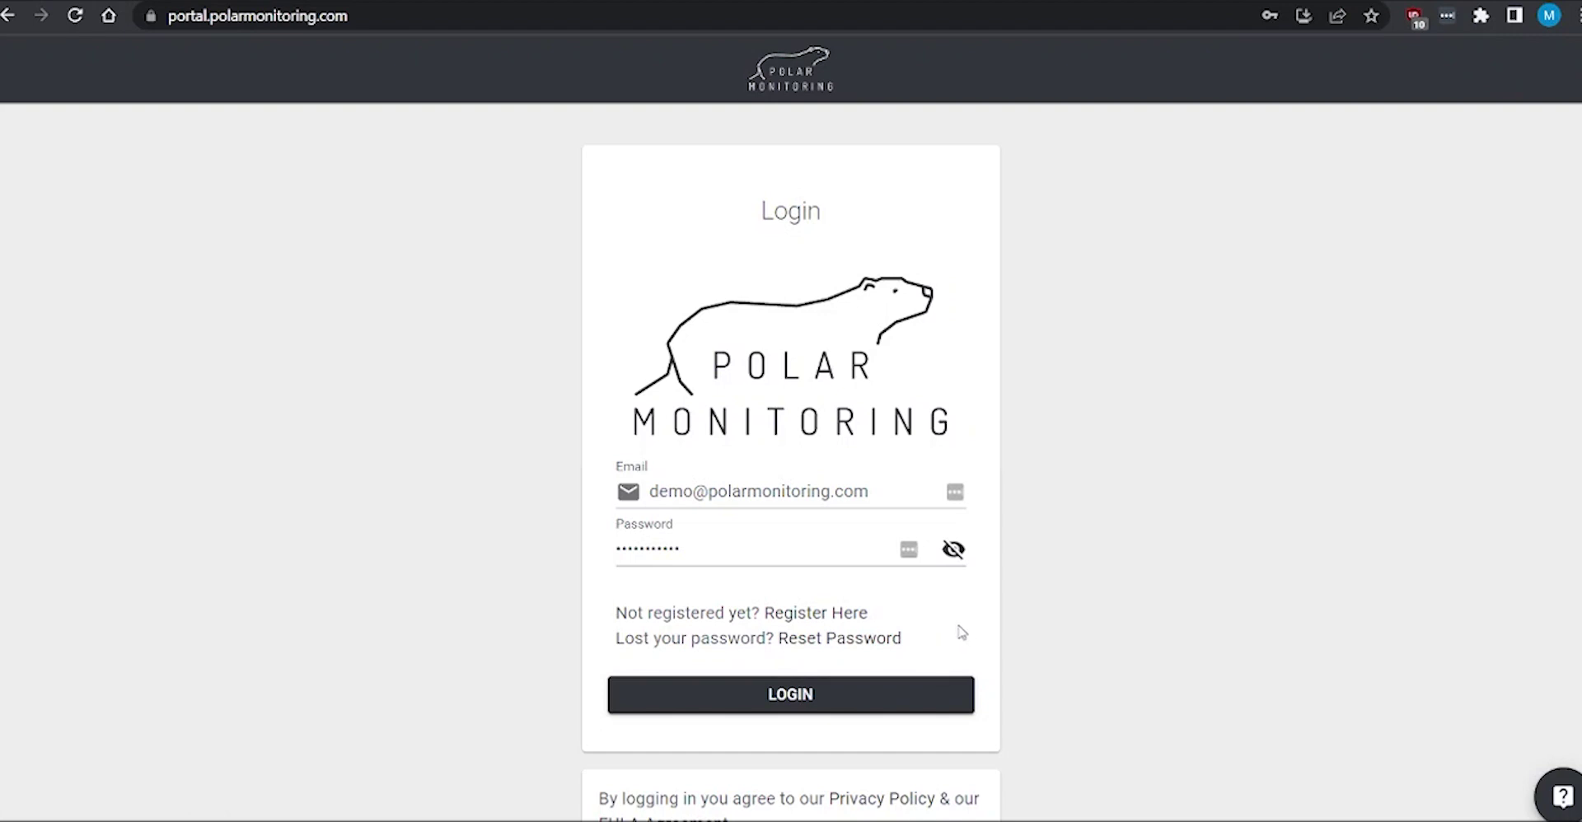
Step: Log in to the Polar Monitoring Portal with the filled-in credentials
{"action": "left_click", "coordinate": [803, 697]}
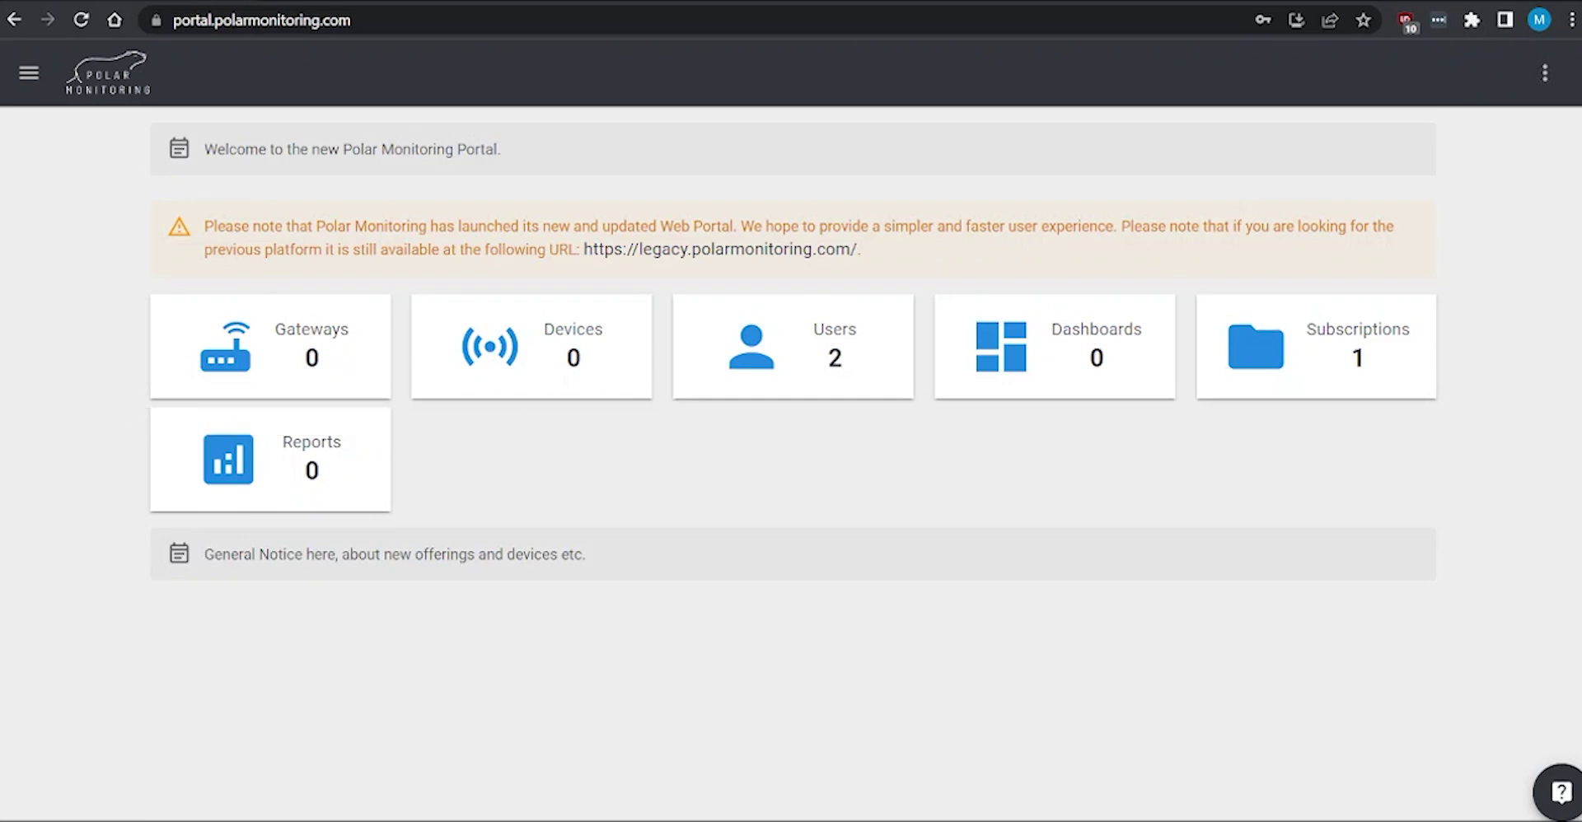
Step: Open the Settings side panel from the top-right kebab menu
{"action": "left_click", "coordinate": [1544, 74]}
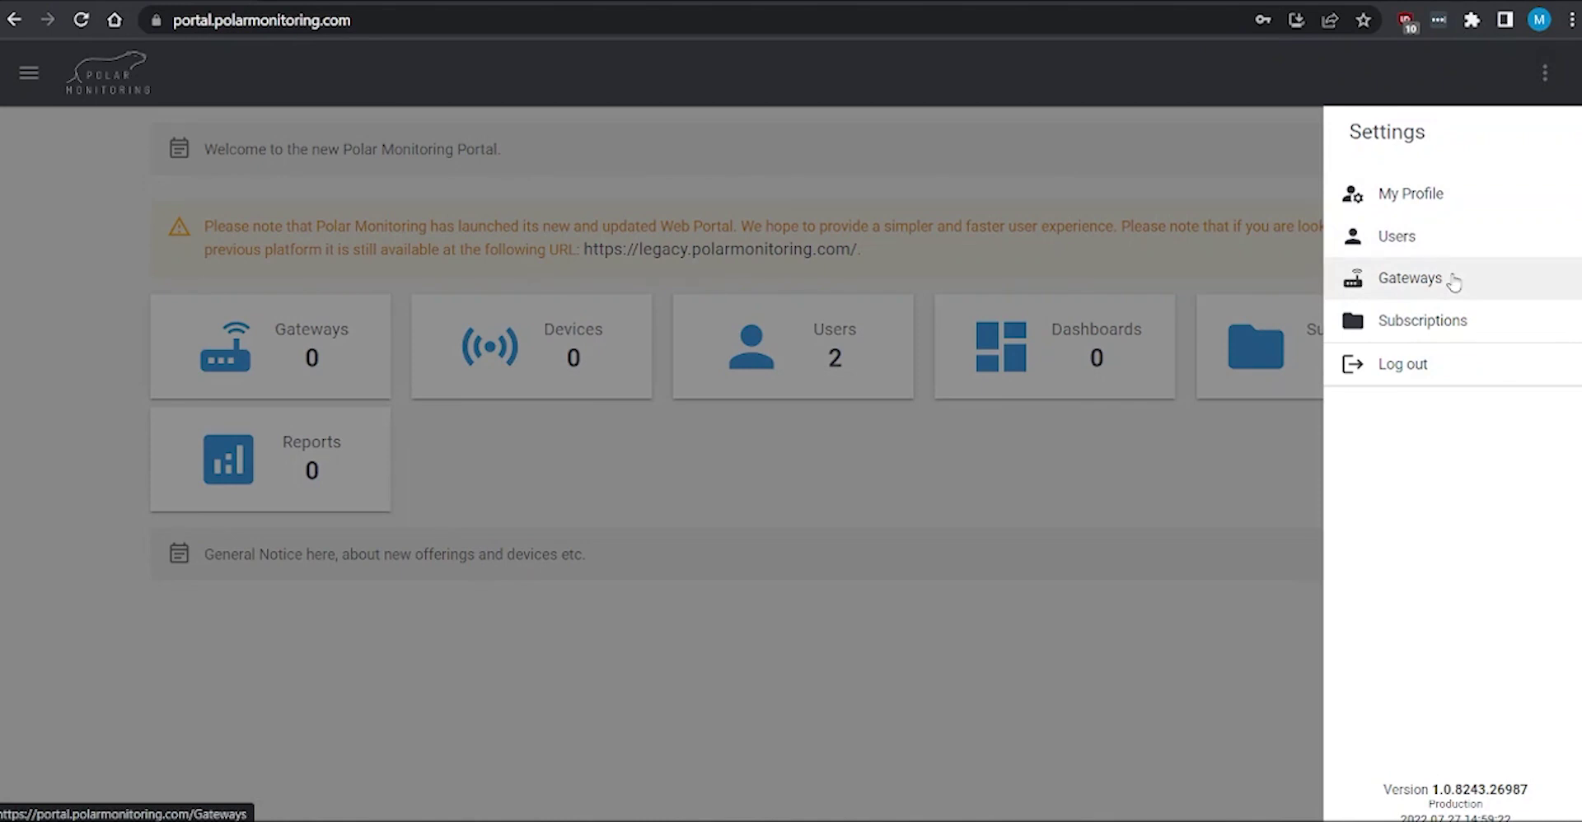
{"action": "left_click", "coordinate": [1454, 283]}
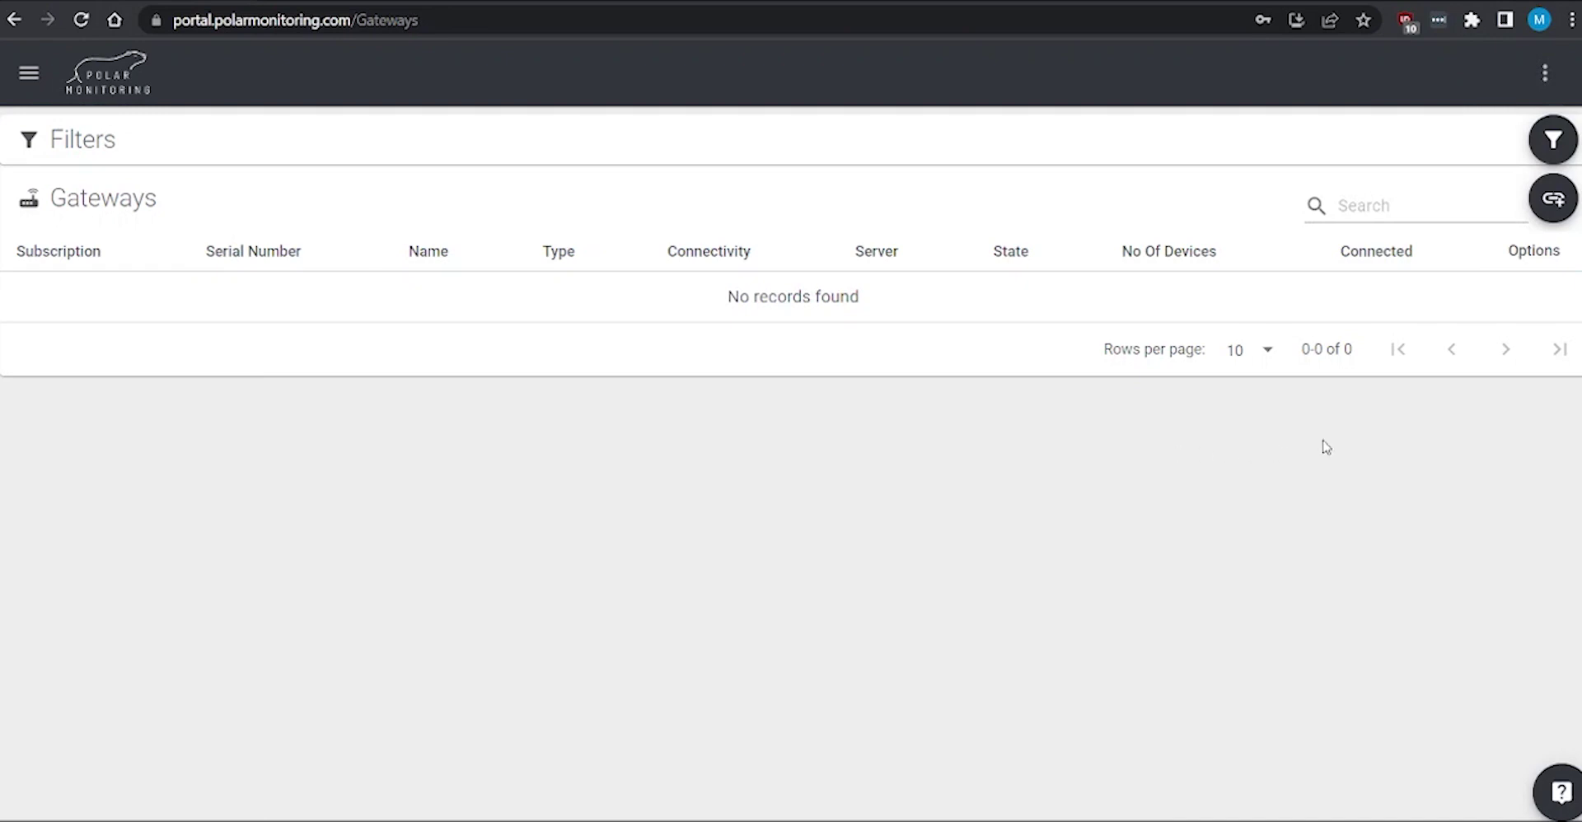
{"action": "left_click", "coordinate": [1555, 206]}
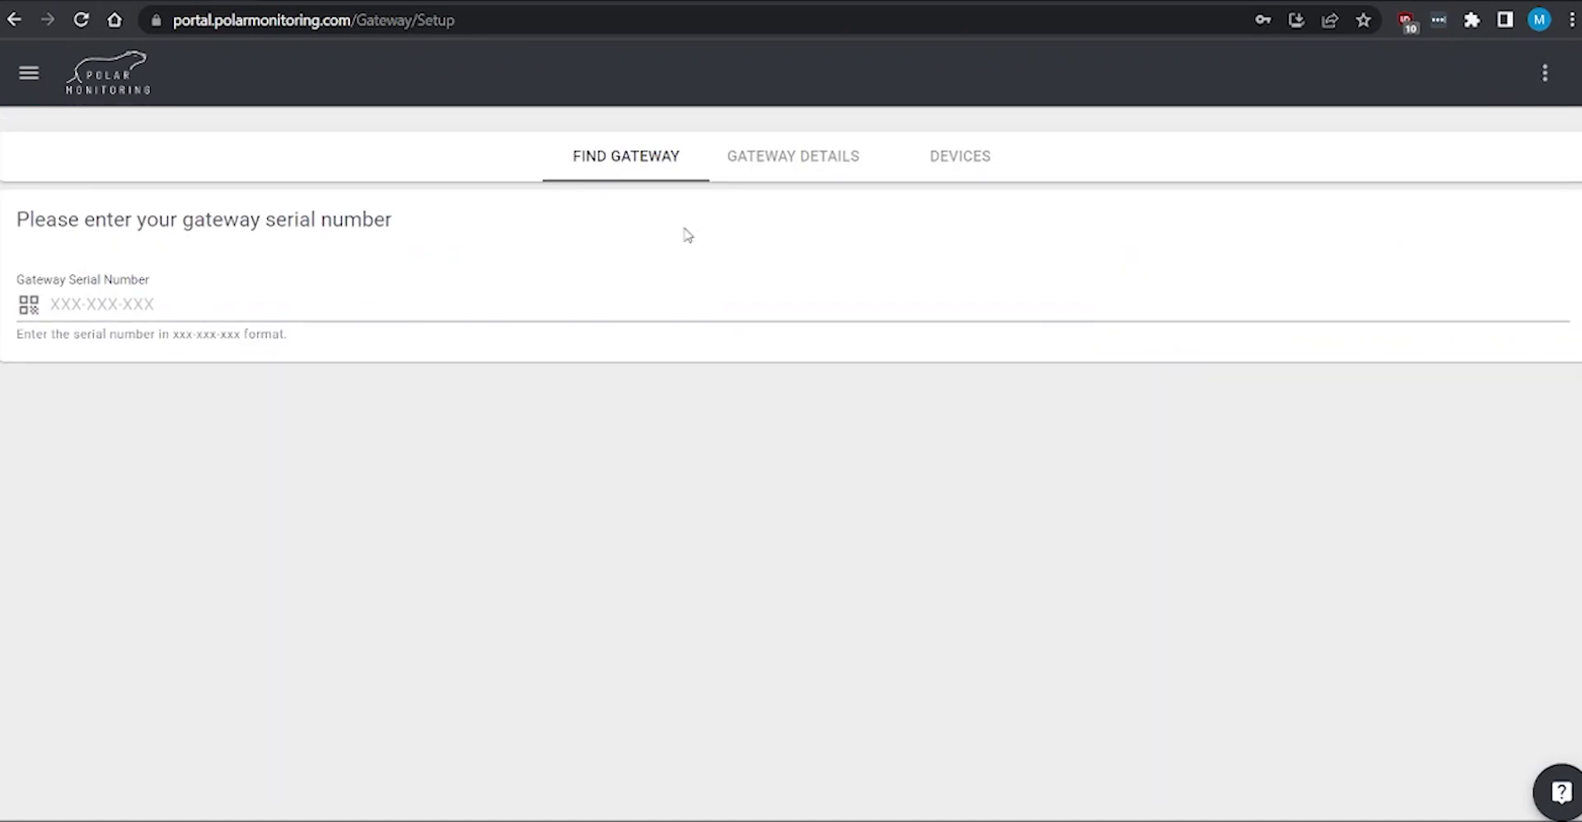
{"action": "left_click", "coordinate": [149, 303]}
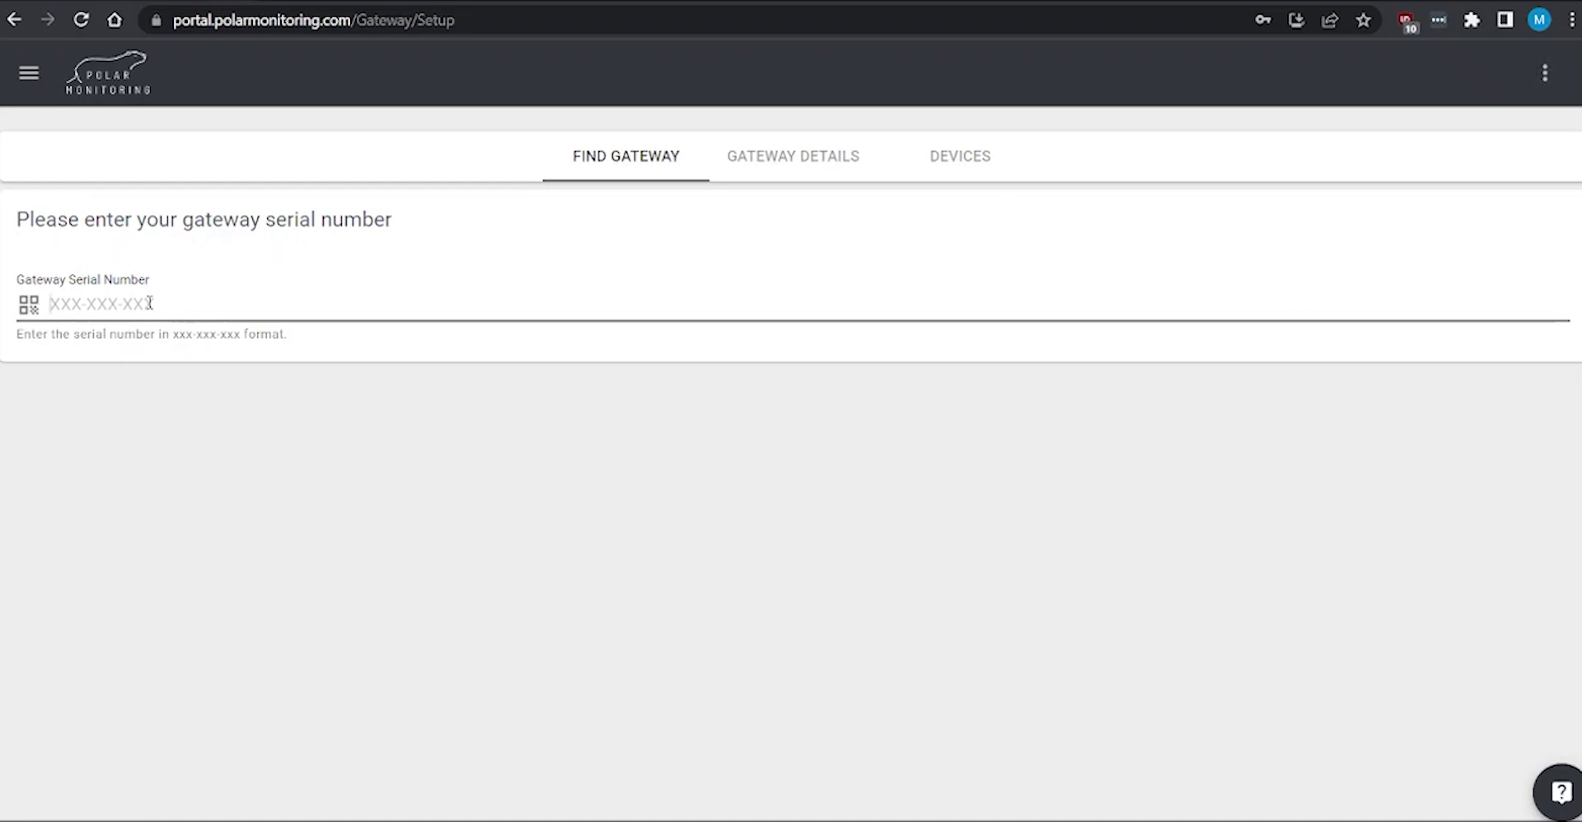
{"action": "type", "text": "DN"}
{"action": "type", "text": "7-112-"}
{"action": "type", "text": "J14"}
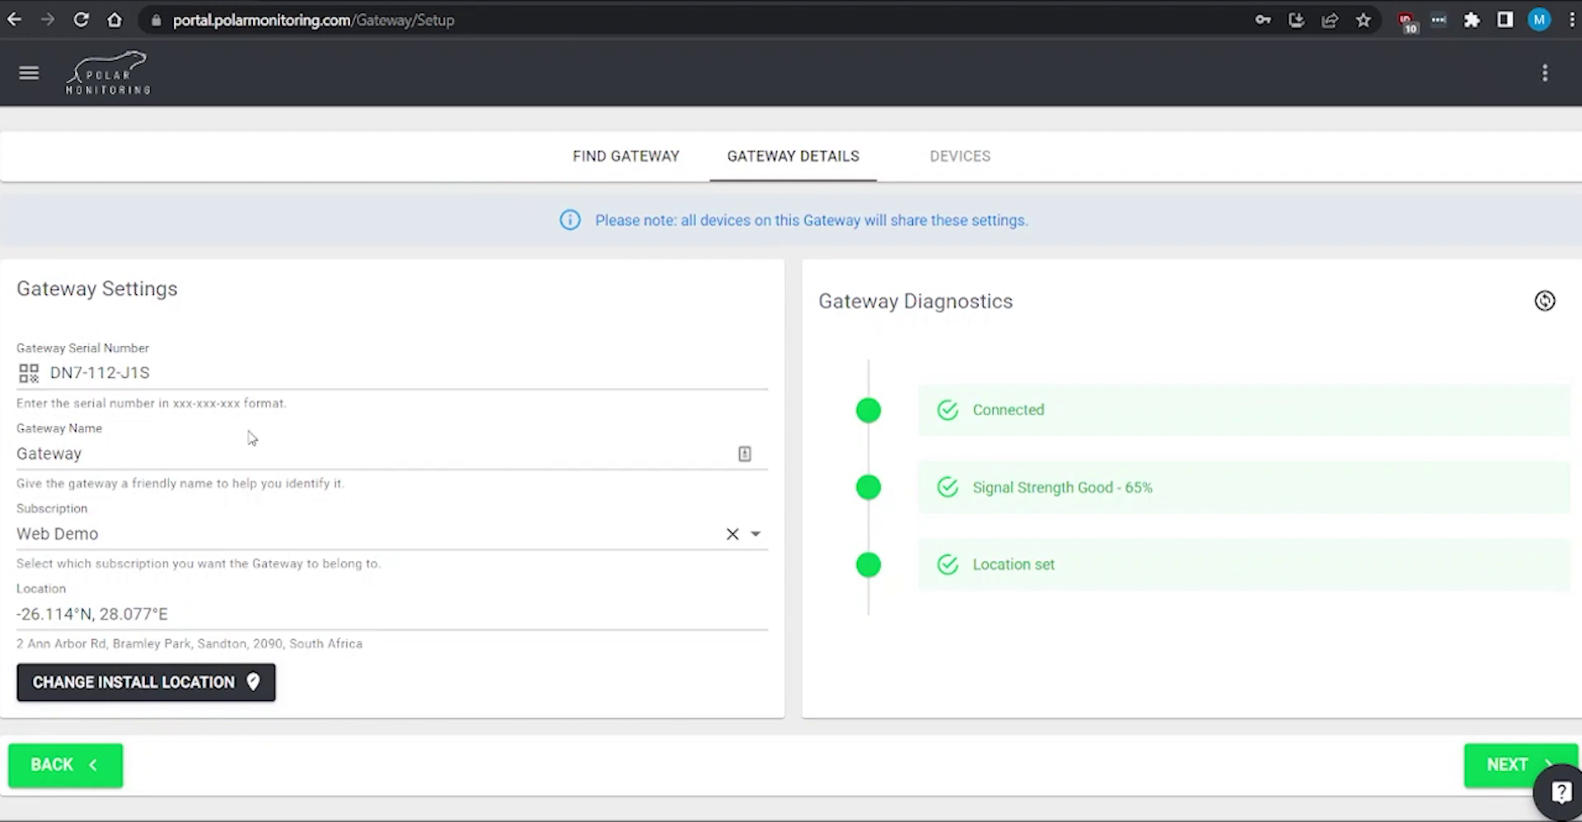
Step: Rename the gateway to 'Web demo'
{"action": "left_click_drag", "start_coordinate": [198, 451], "coordinate": [1, 443]}
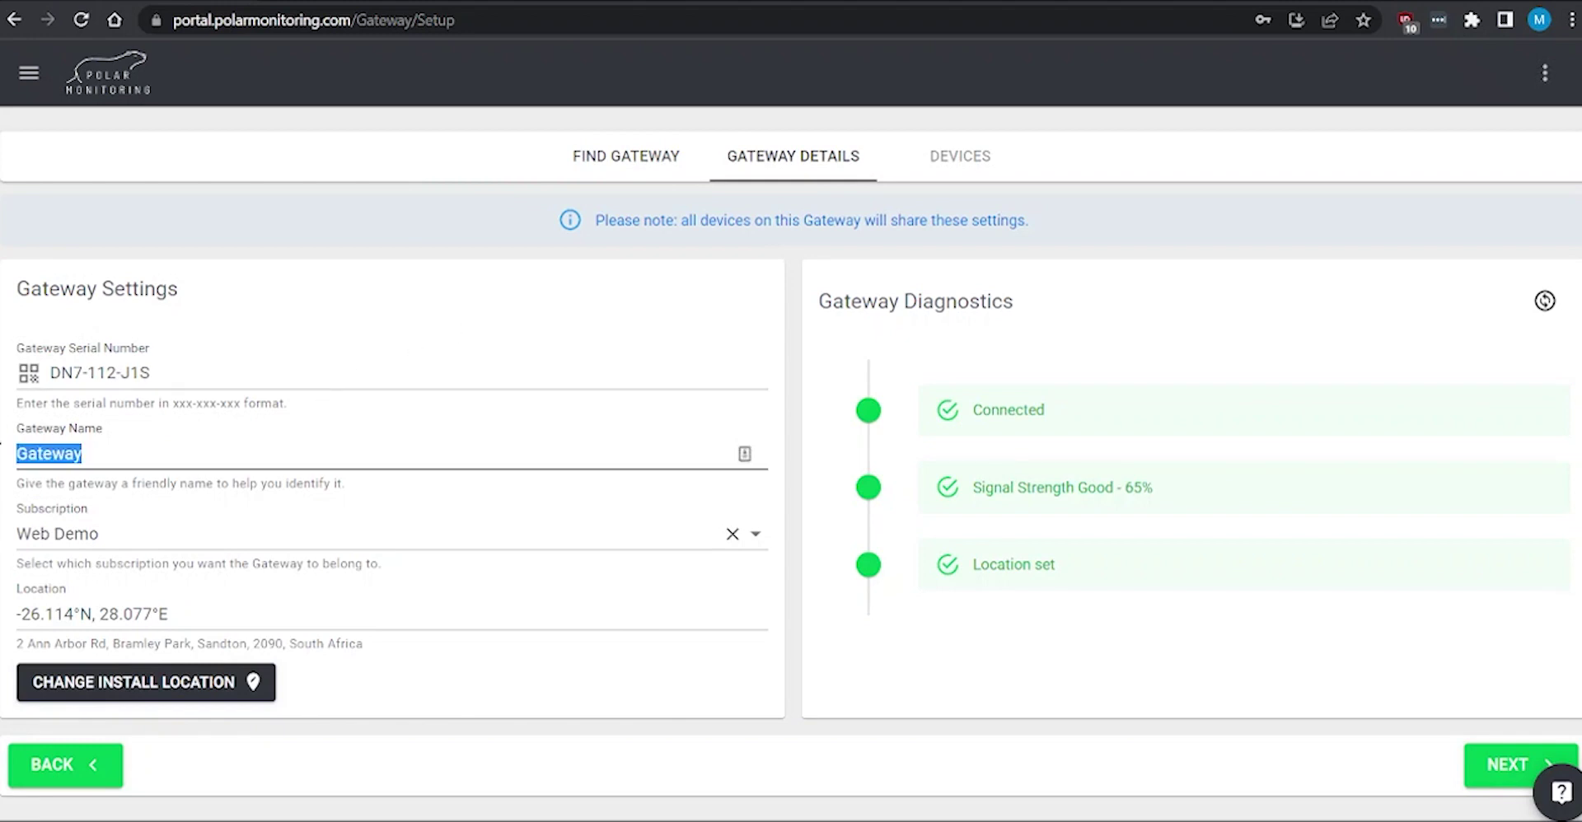
{"action": "type", "text": "WEB"}
{"action": "key", "text": "BackSpace"}
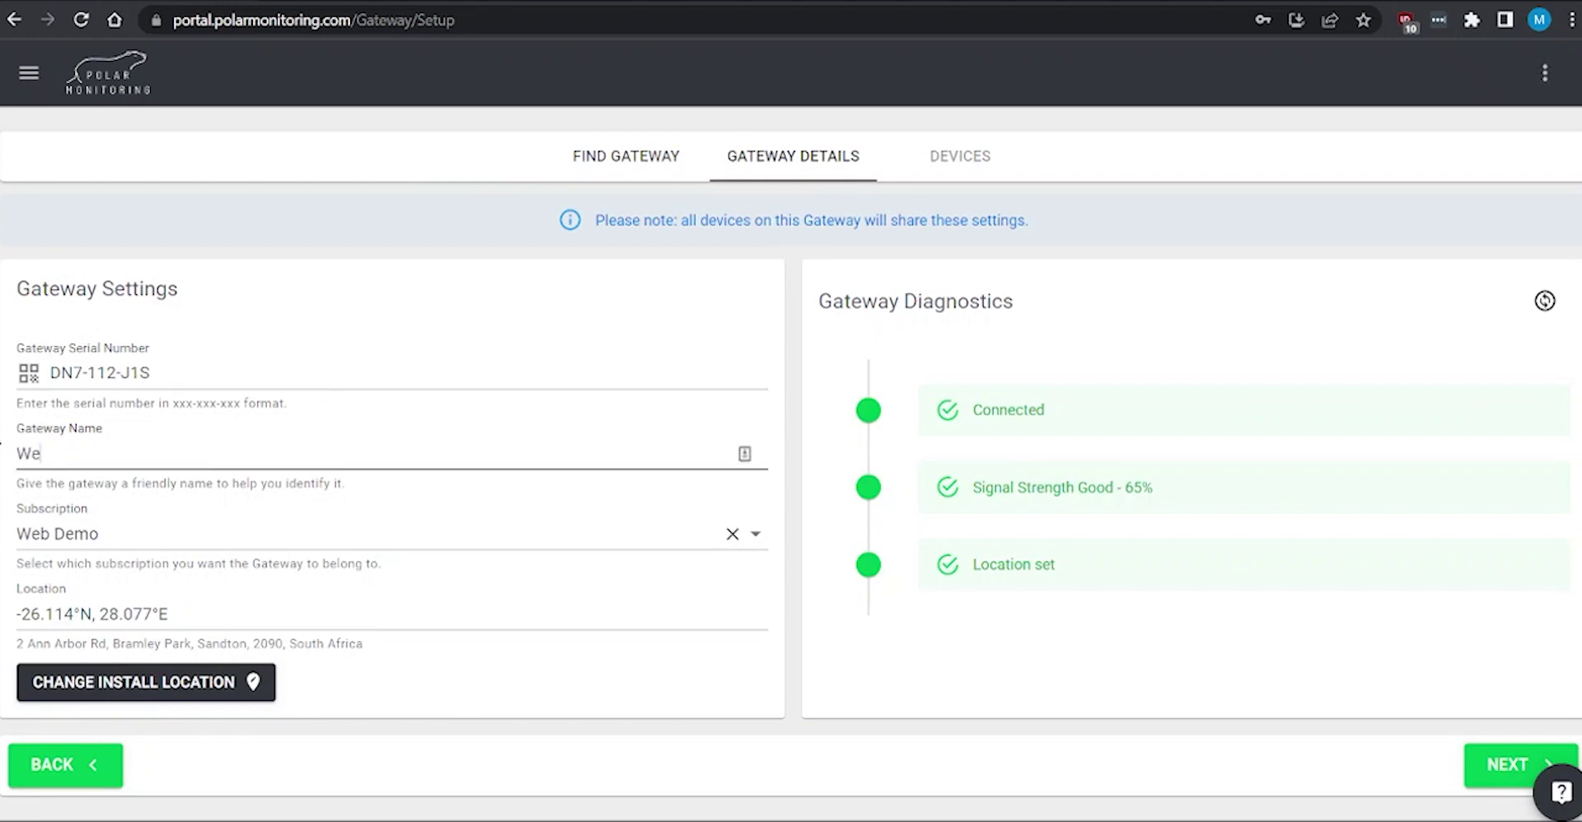
{"action": "type", "text": "b demo"}
Step: Keep the Web Demo subscription and set the gateway's install location on the map
{"action": "left_click", "coordinate": [135, 534]}
{"action": "left_click", "coordinate": [163, 619]}
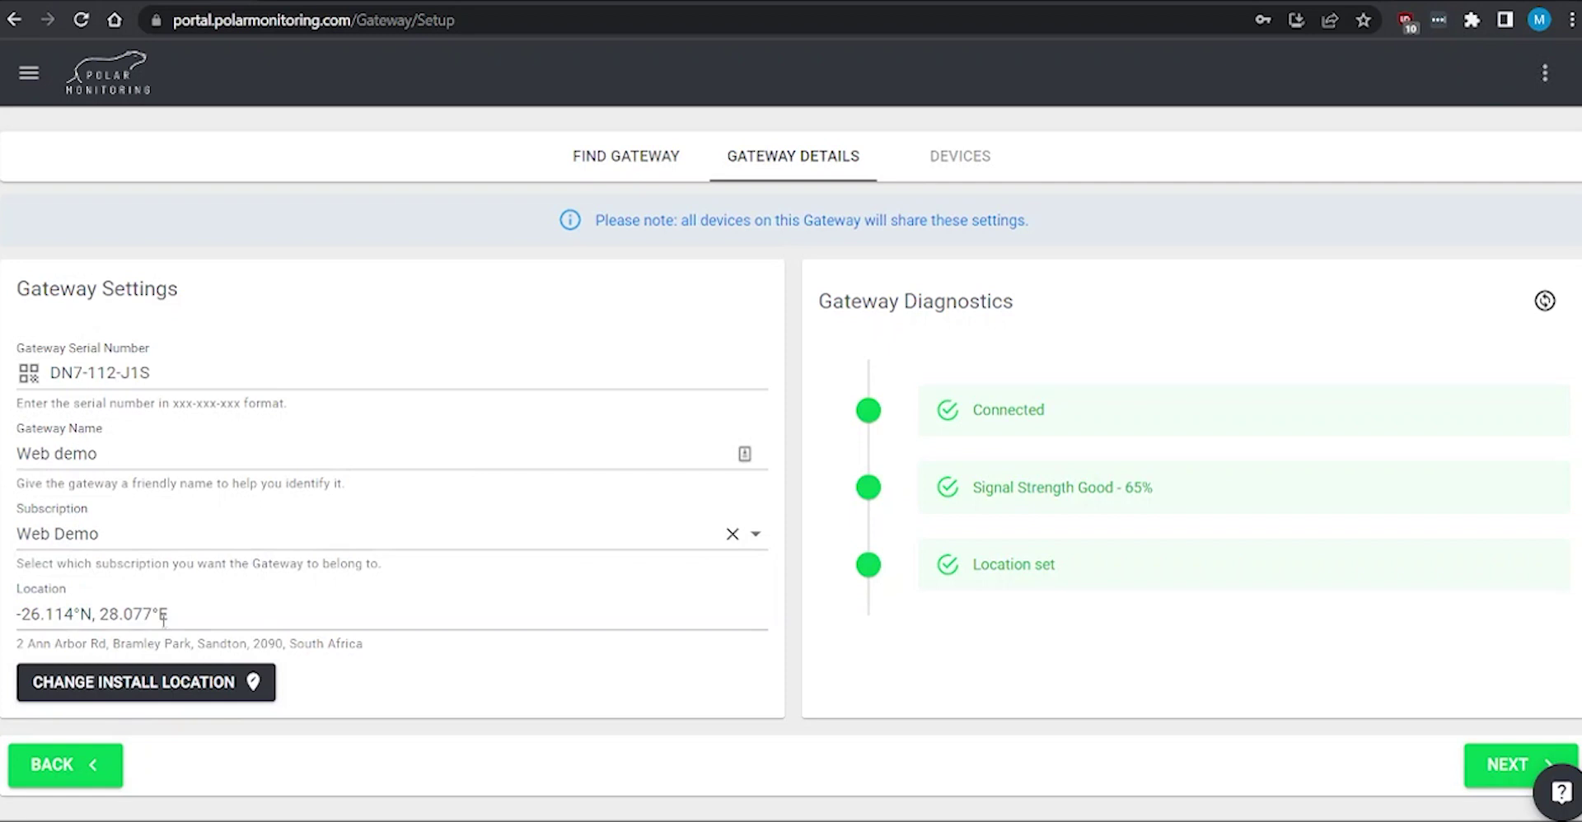
{"action": "left_click", "coordinate": [160, 696]}
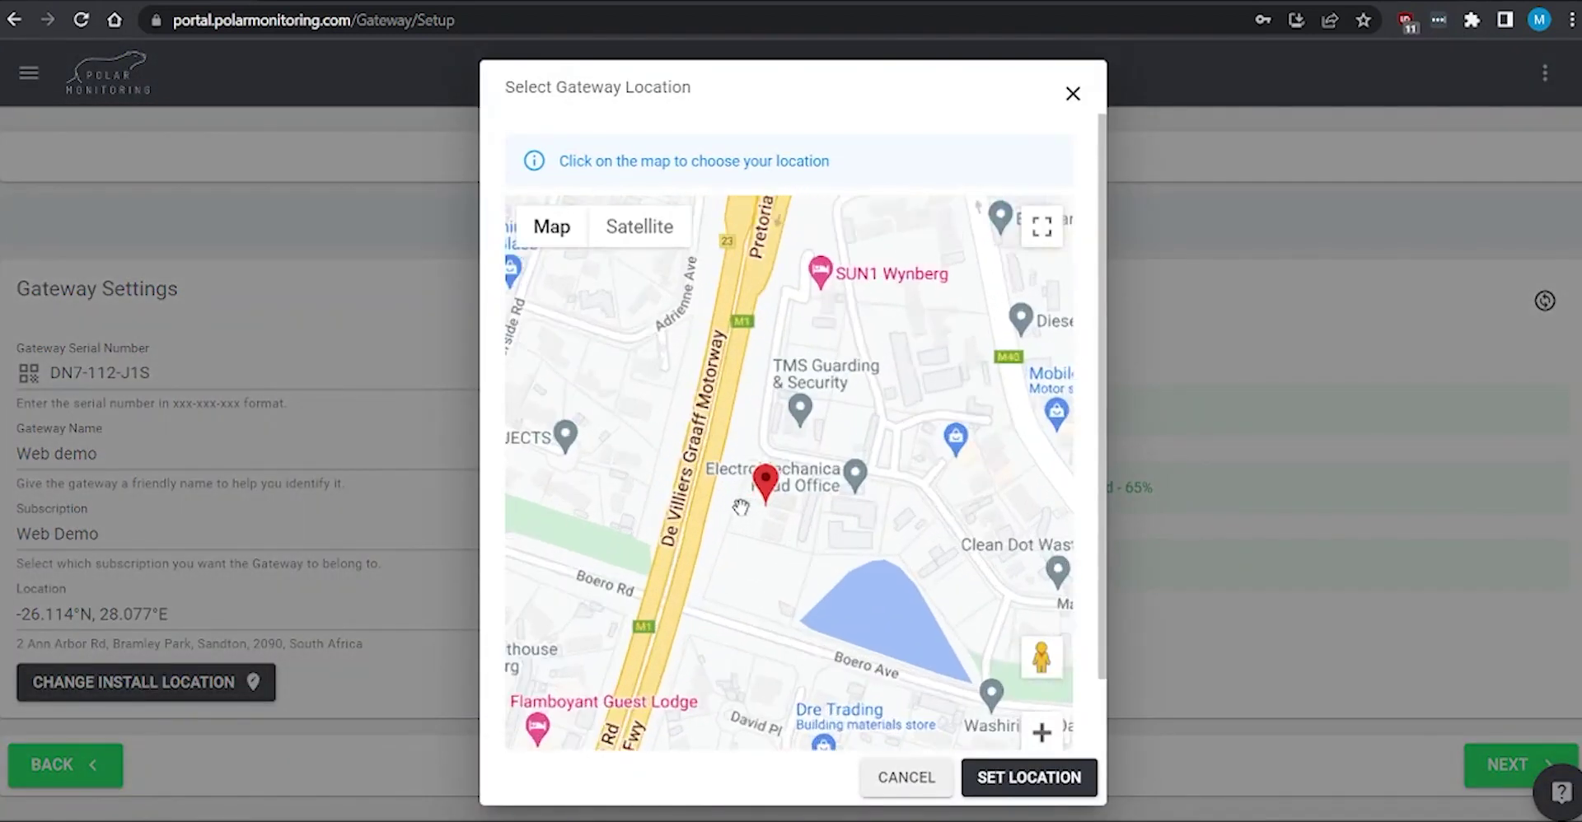
{"action": "left_click", "coordinate": [1031, 779]}
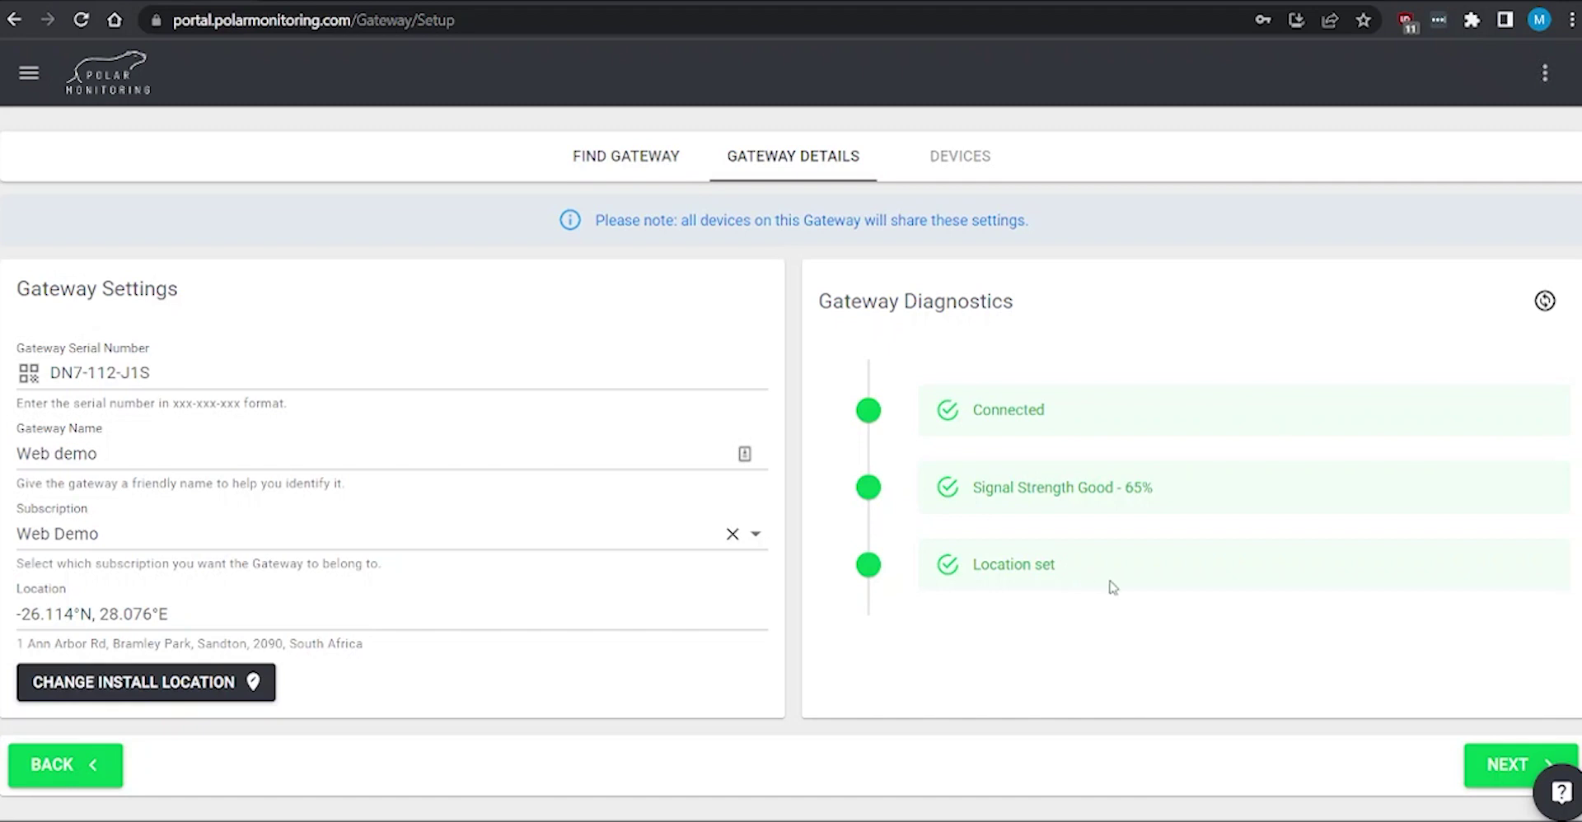
{"action": "left_click", "coordinate": [1506, 768]}
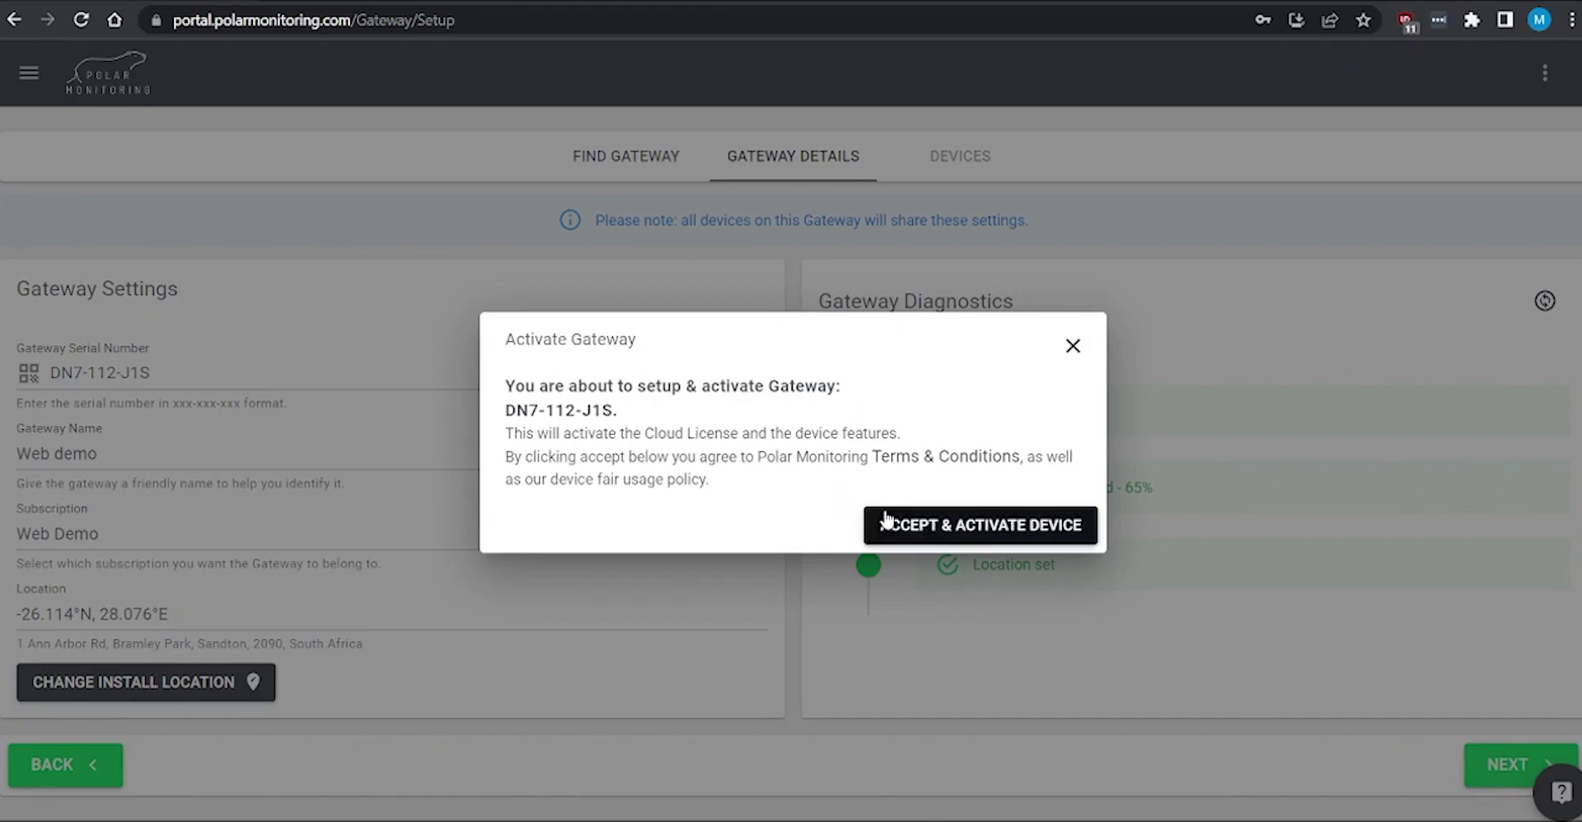
{"action": "left_click", "coordinate": [983, 527]}
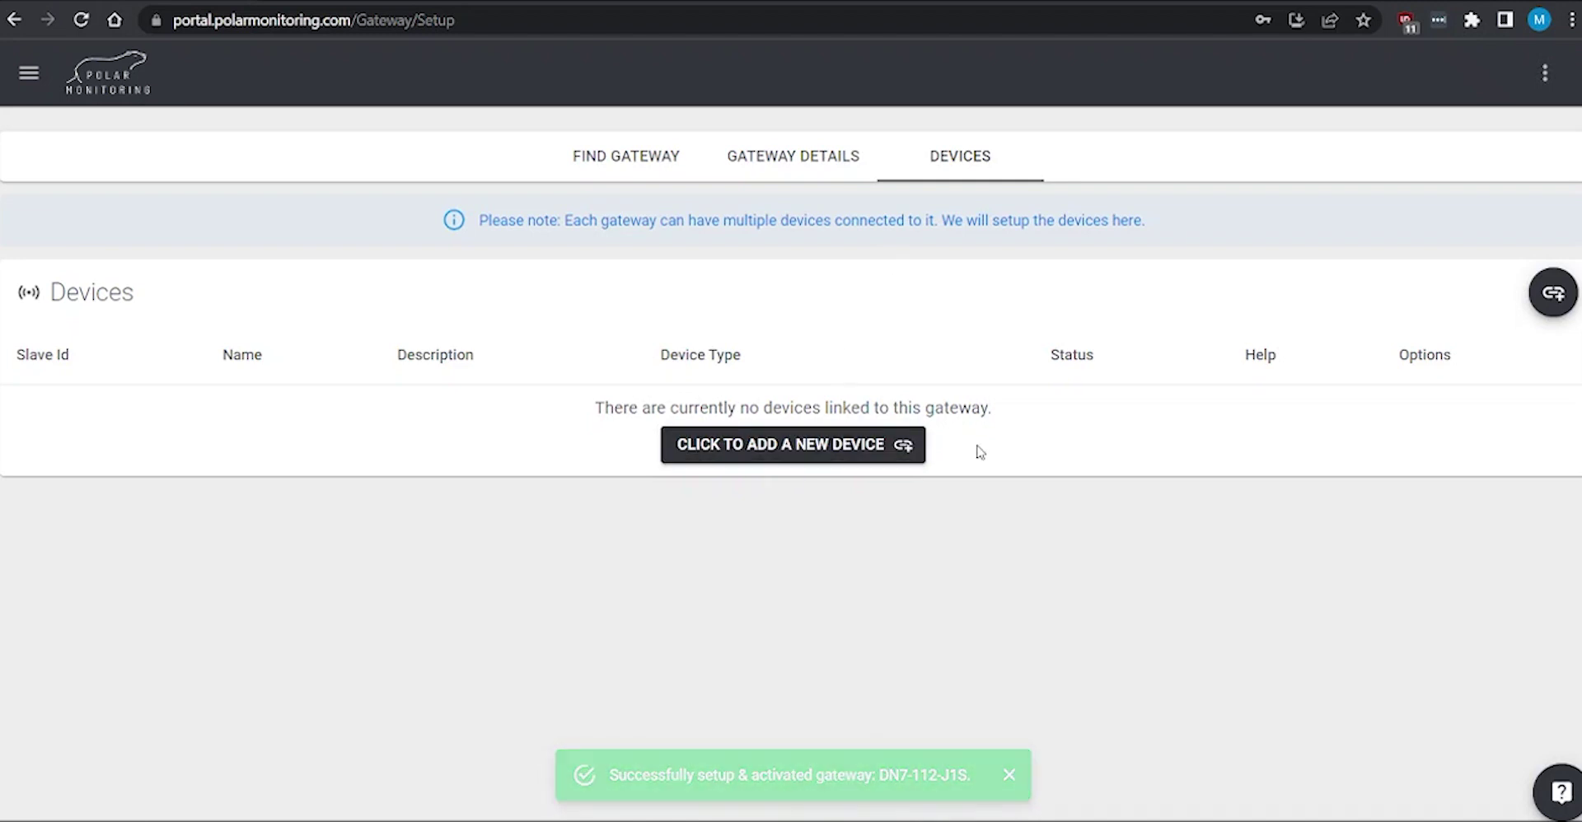
Step: Add a new device of type Delta MS300 with sensor number 1
{"action": "left_click", "coordinate": [805, 445]}
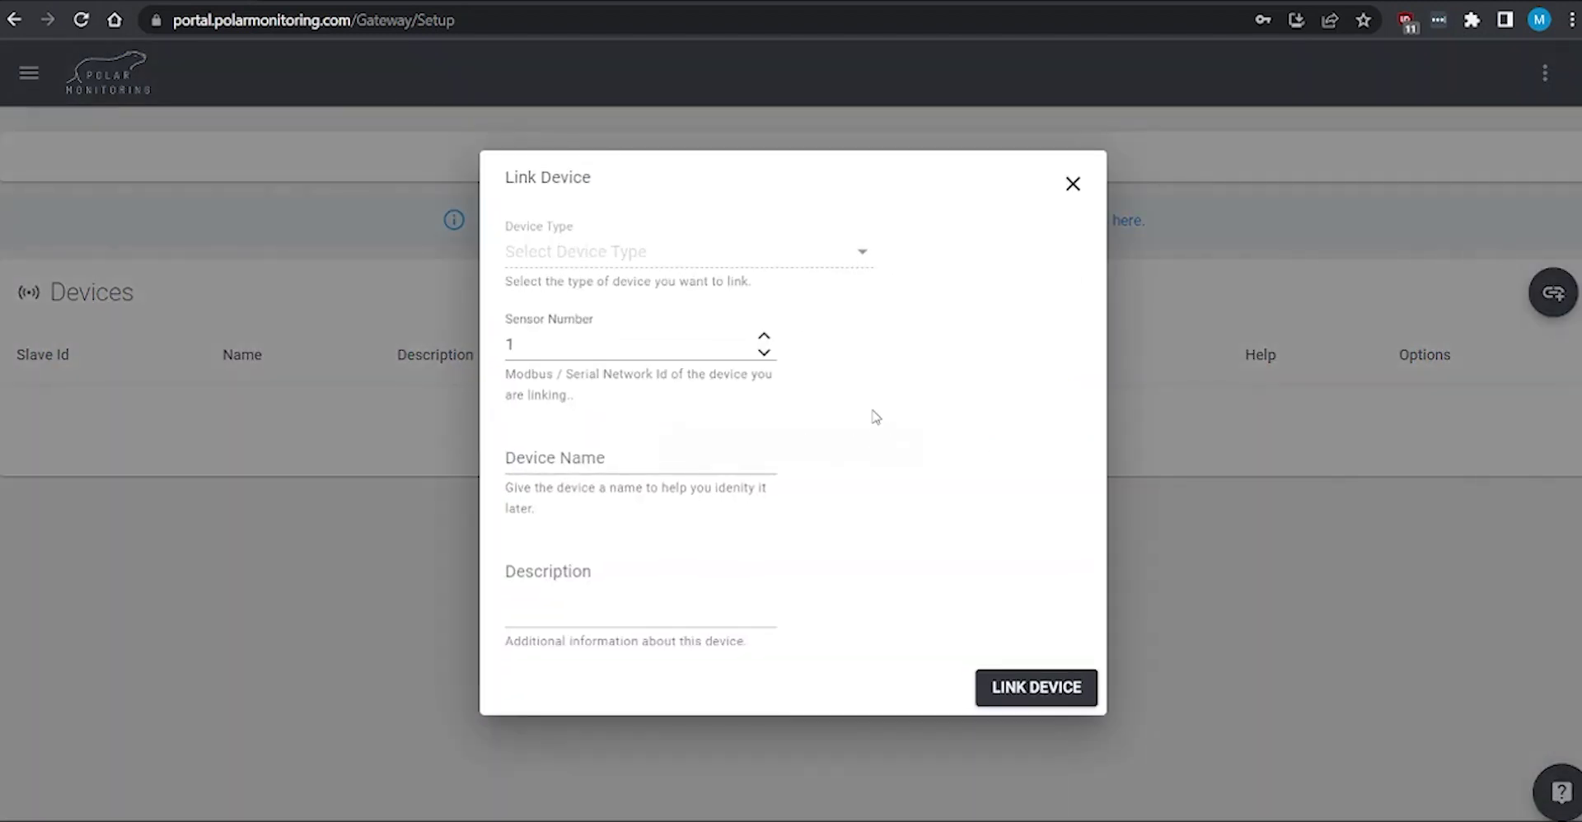
{"action": "left_click", "coordinate": [674, 250]}
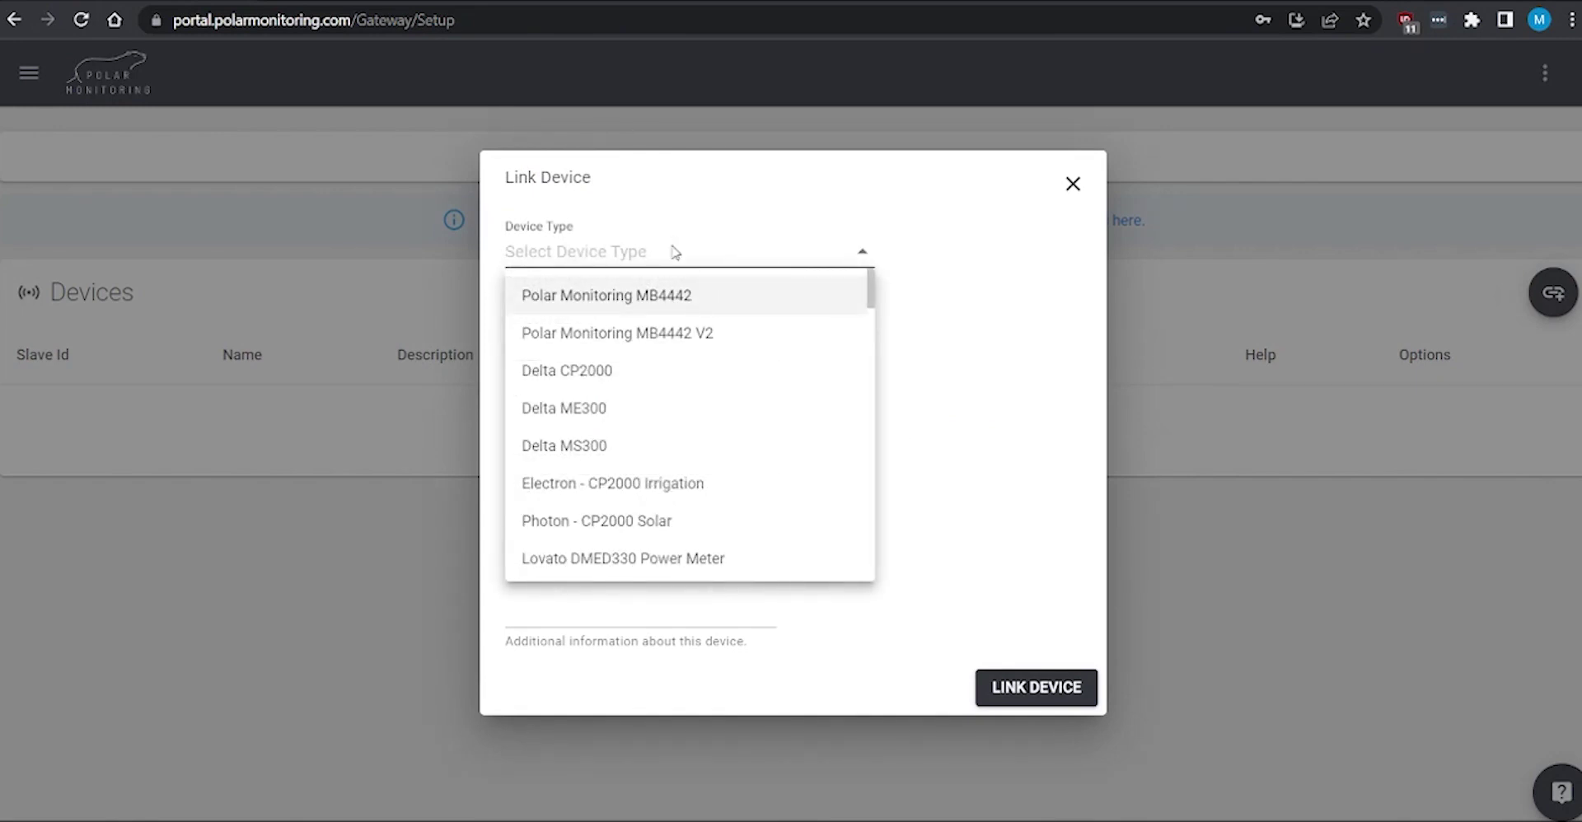
{"action": "type", "text": "ms"}
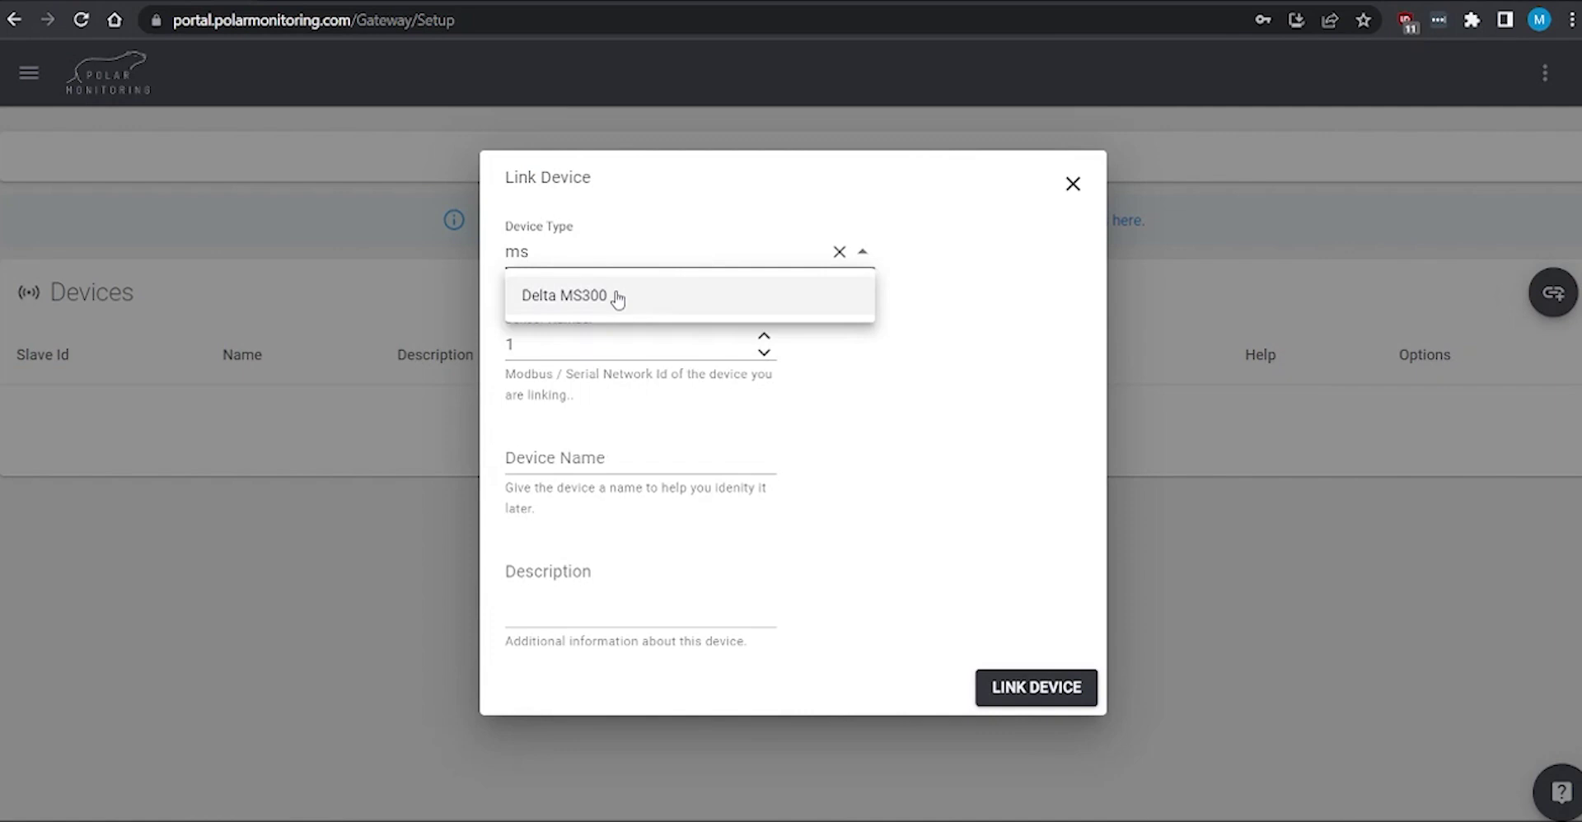
{"action": "left_click", "coordinate": [618, 297]}
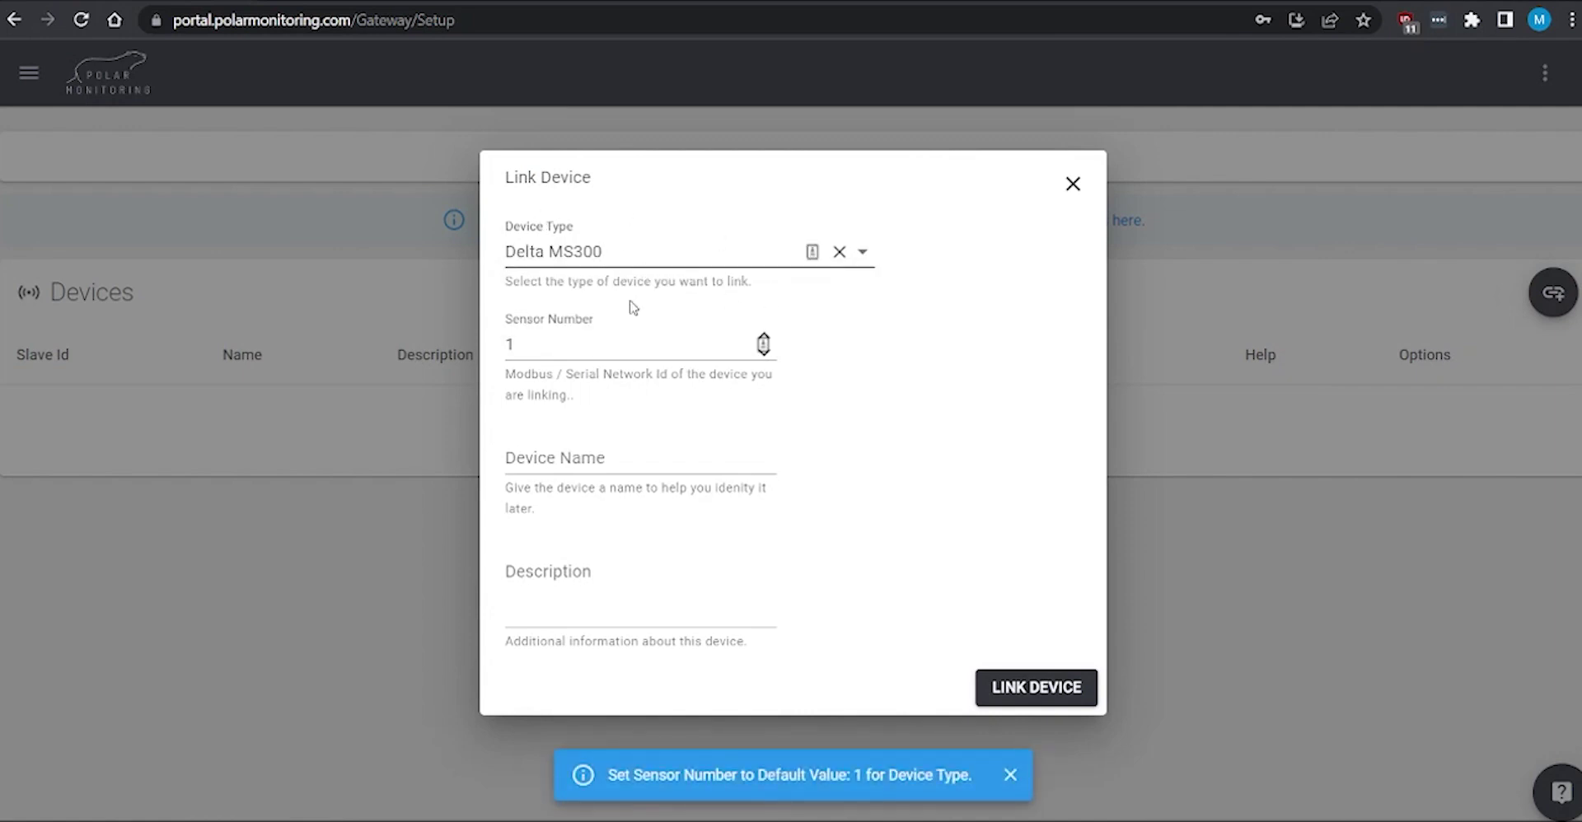
{"action": "left_click", "coordinate": [573, 342]}
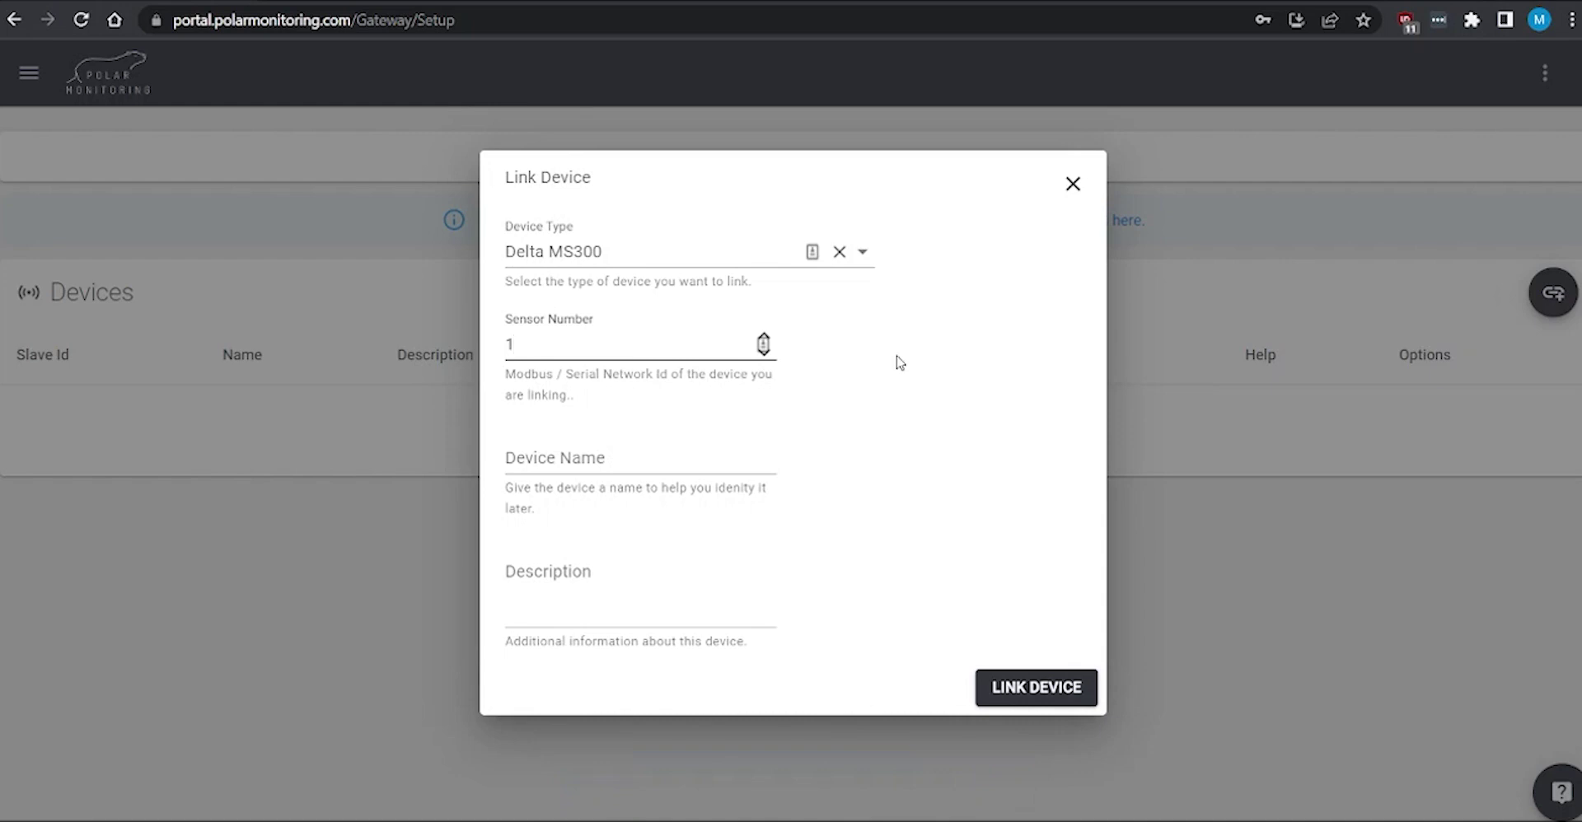
Step: Name it Demo Drive Setup, describe it as 'setup and install of a demo device', and link it
{"action": "left_click", "coordinate": [605, 456]}
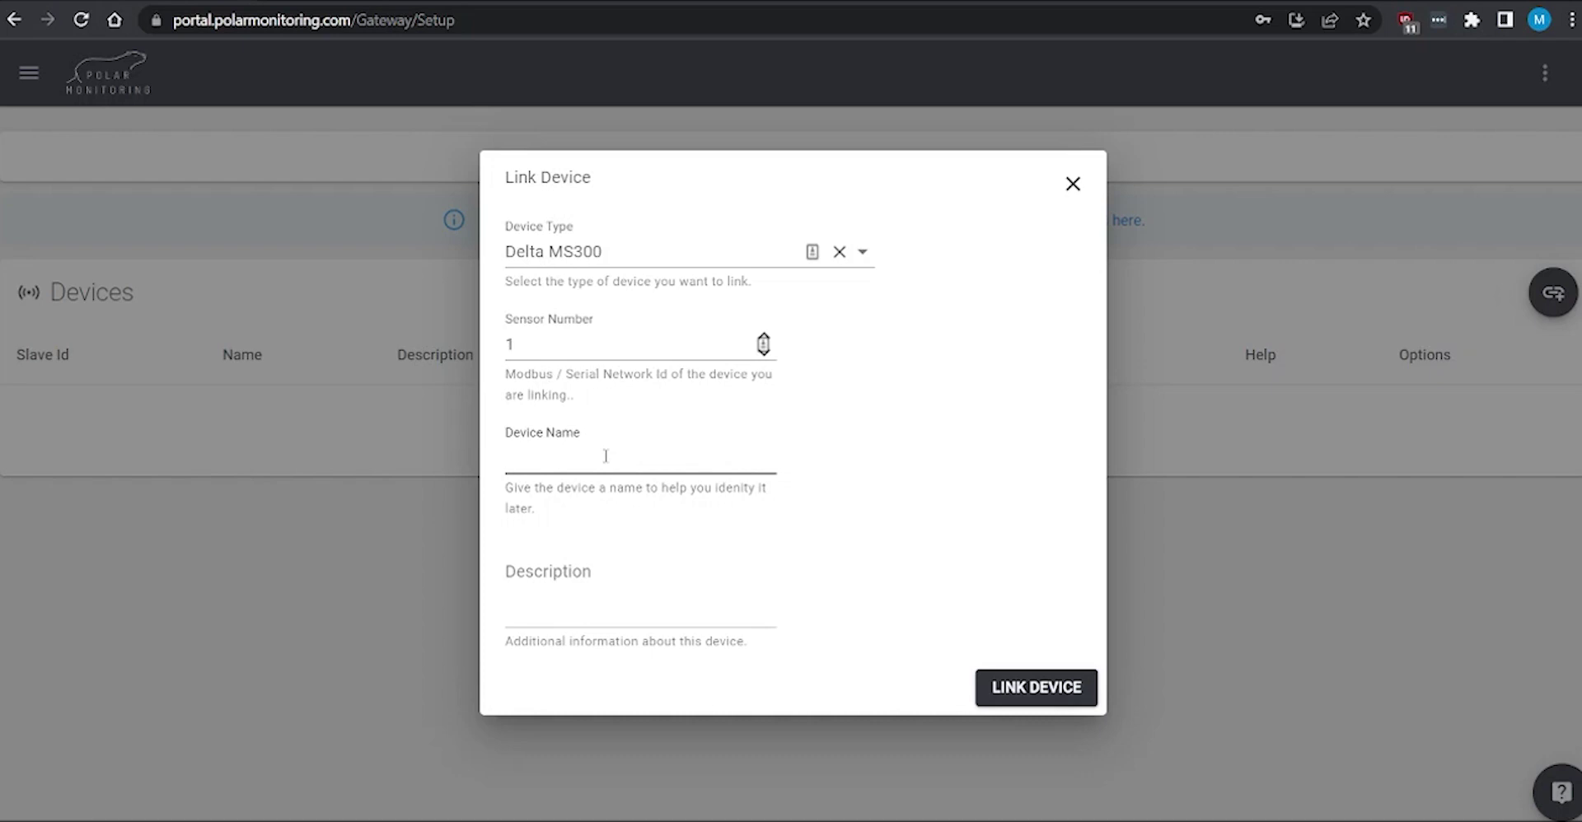
{"action": "type", "text": "Demo Drive Setup"}
{"action": "left_click", "coordinate": [600, 592]}
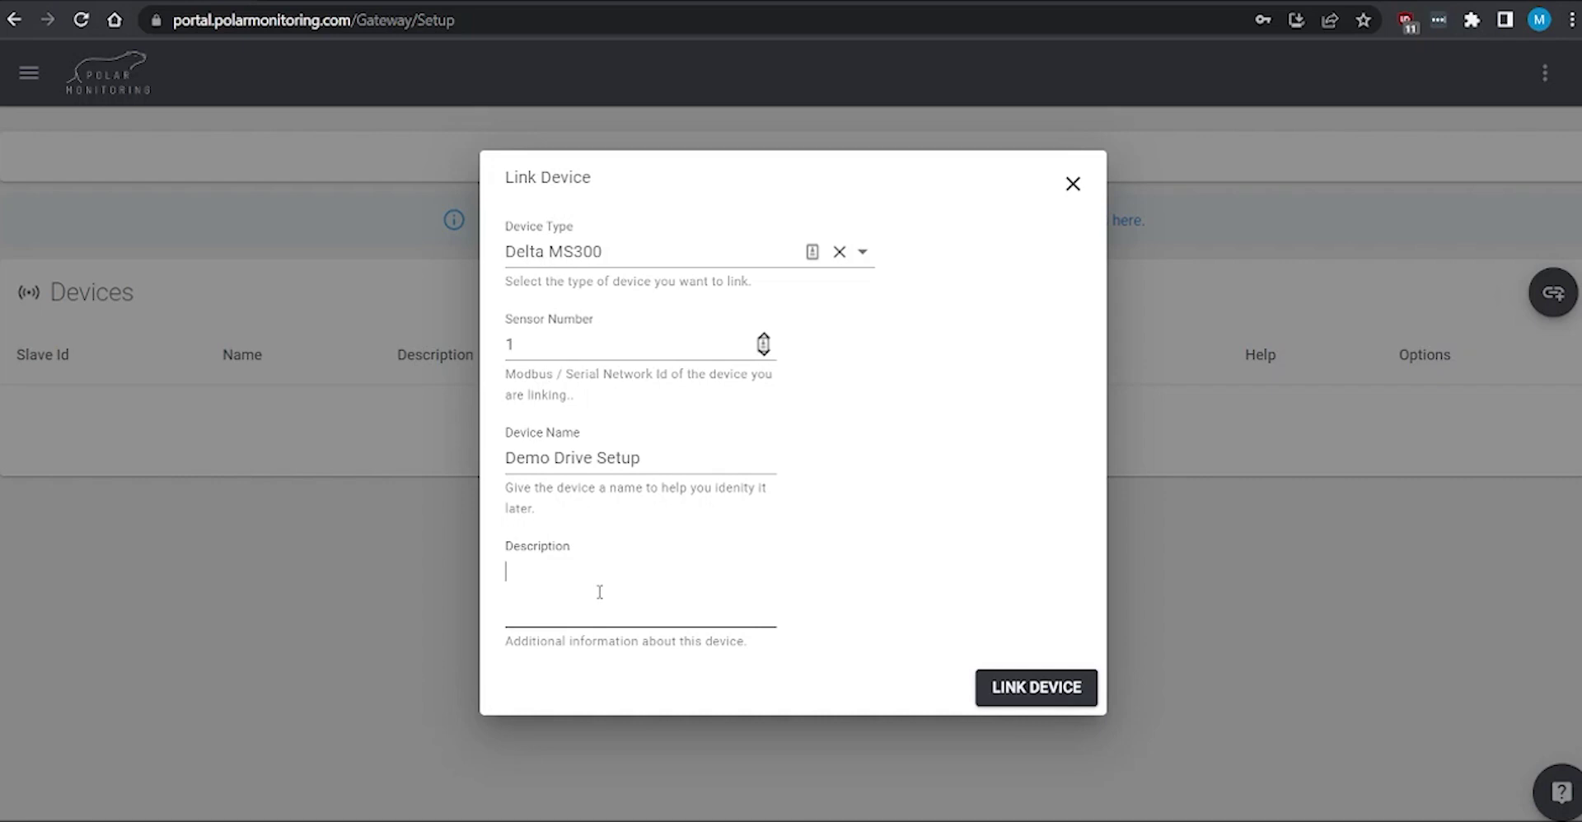
{"action": "type", "text": "Tes"}
{"action": "key", "text": "BackSpace"}
{"action": "key", "text": "BackSpace"}
{"action": "type", "text": "setup and install of a demo d"}
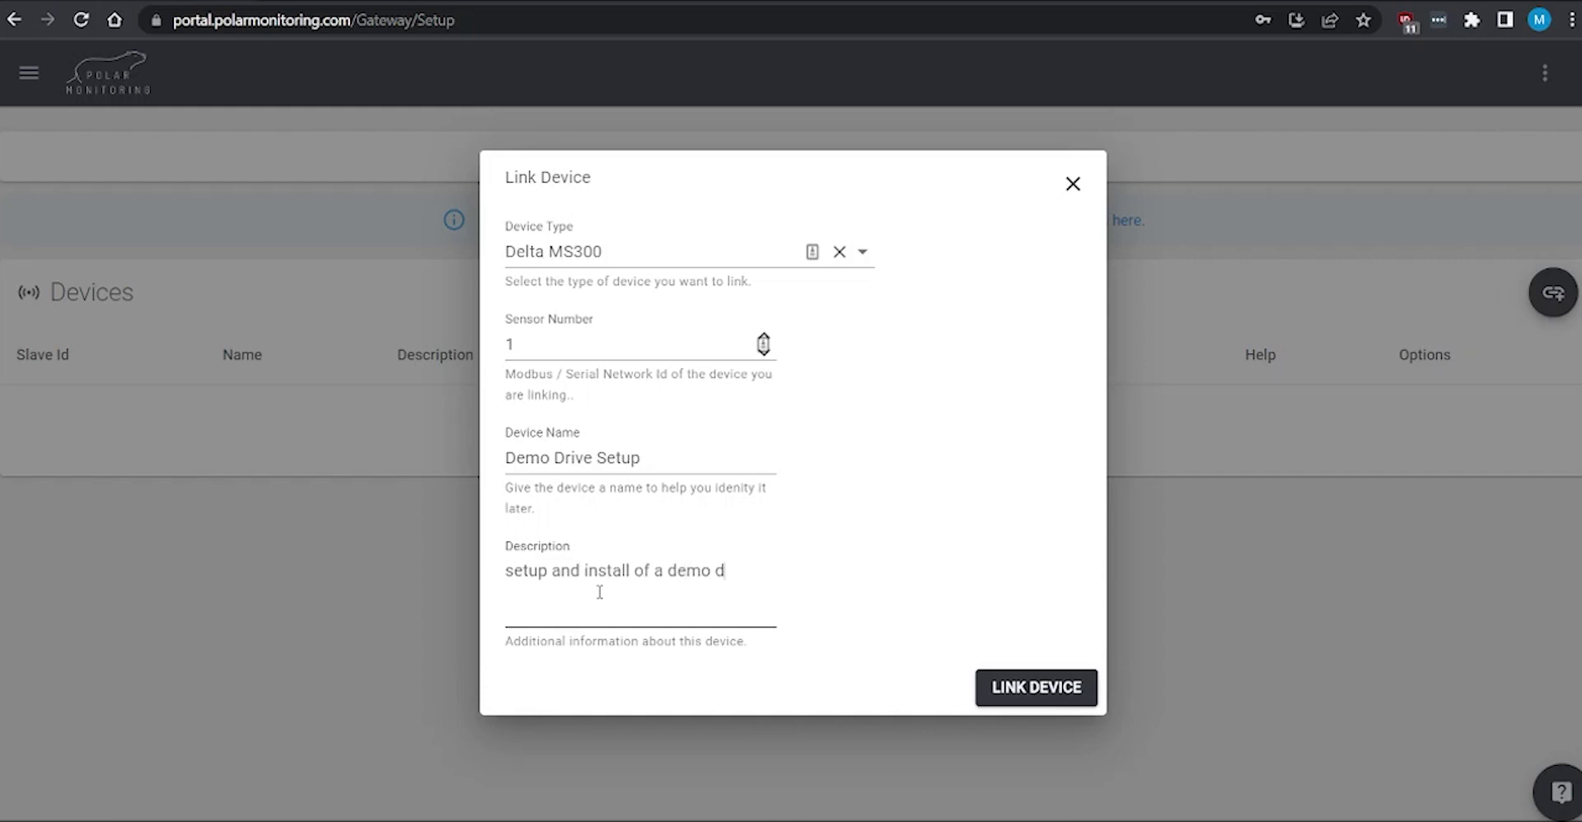
{"action": "type", "text": "evice"}
{"action": "left_click", "coordinate": [981, 607]}
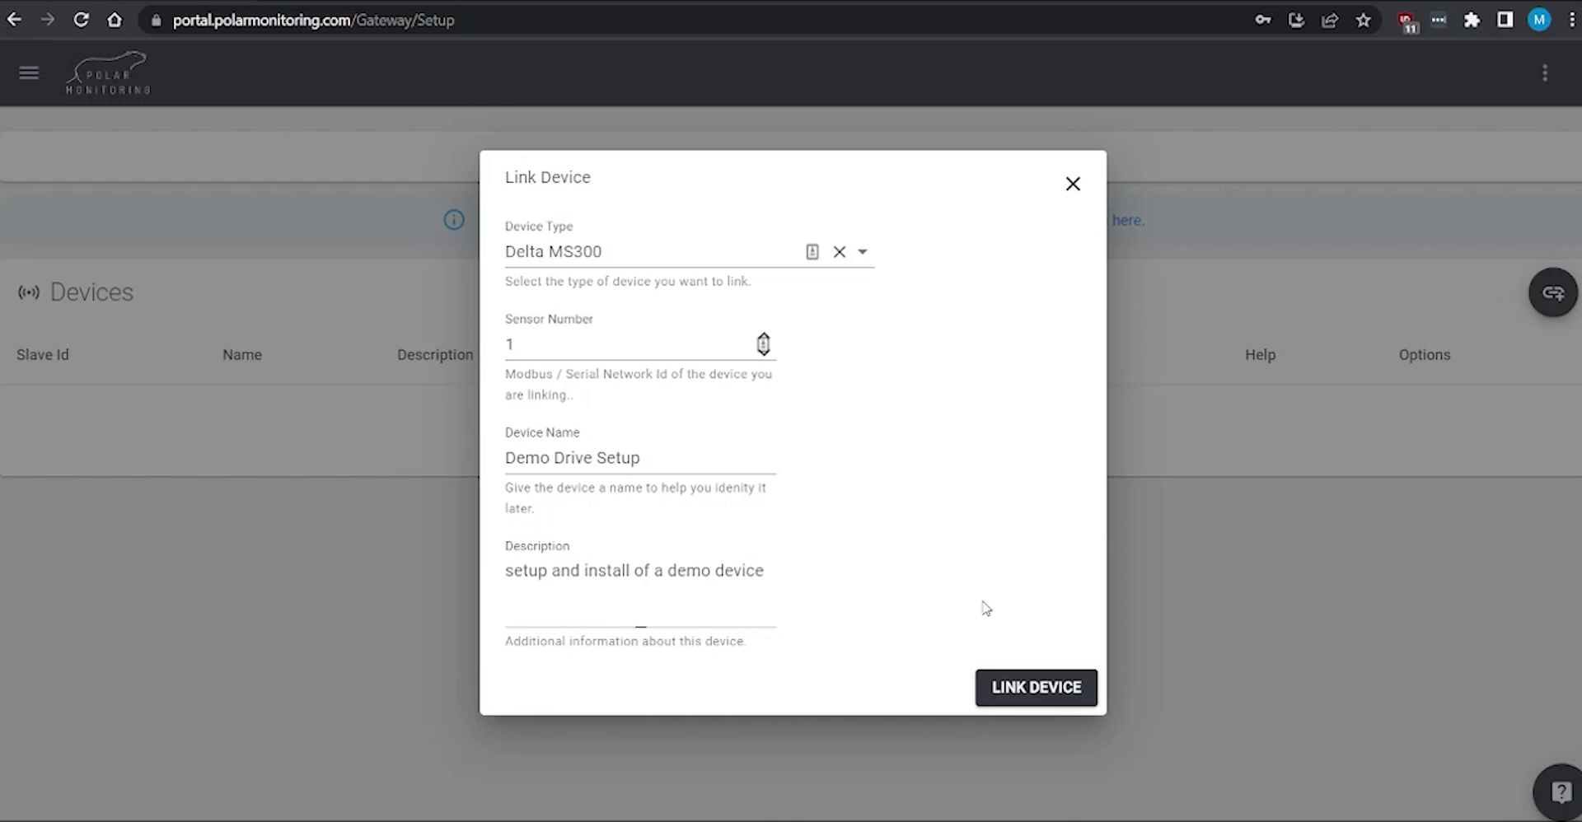
{"action": "left_click", "coordinate": [1035, 692]}
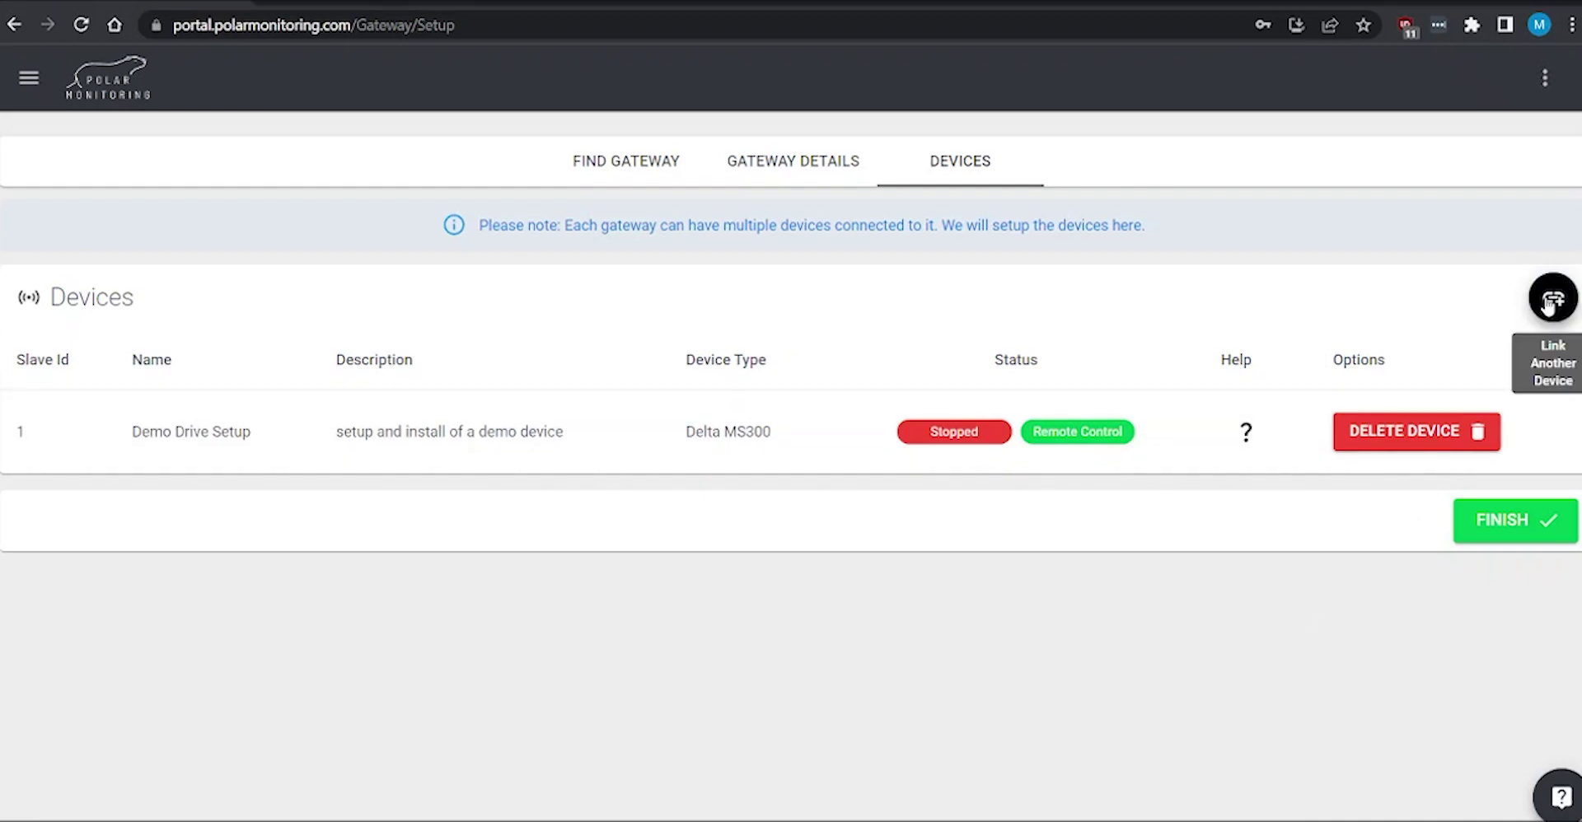
Step: Skip linking another device and finish the gateway setup to reach the Devices list
{"action": "left_click", "coordinate": [1549, 304]}
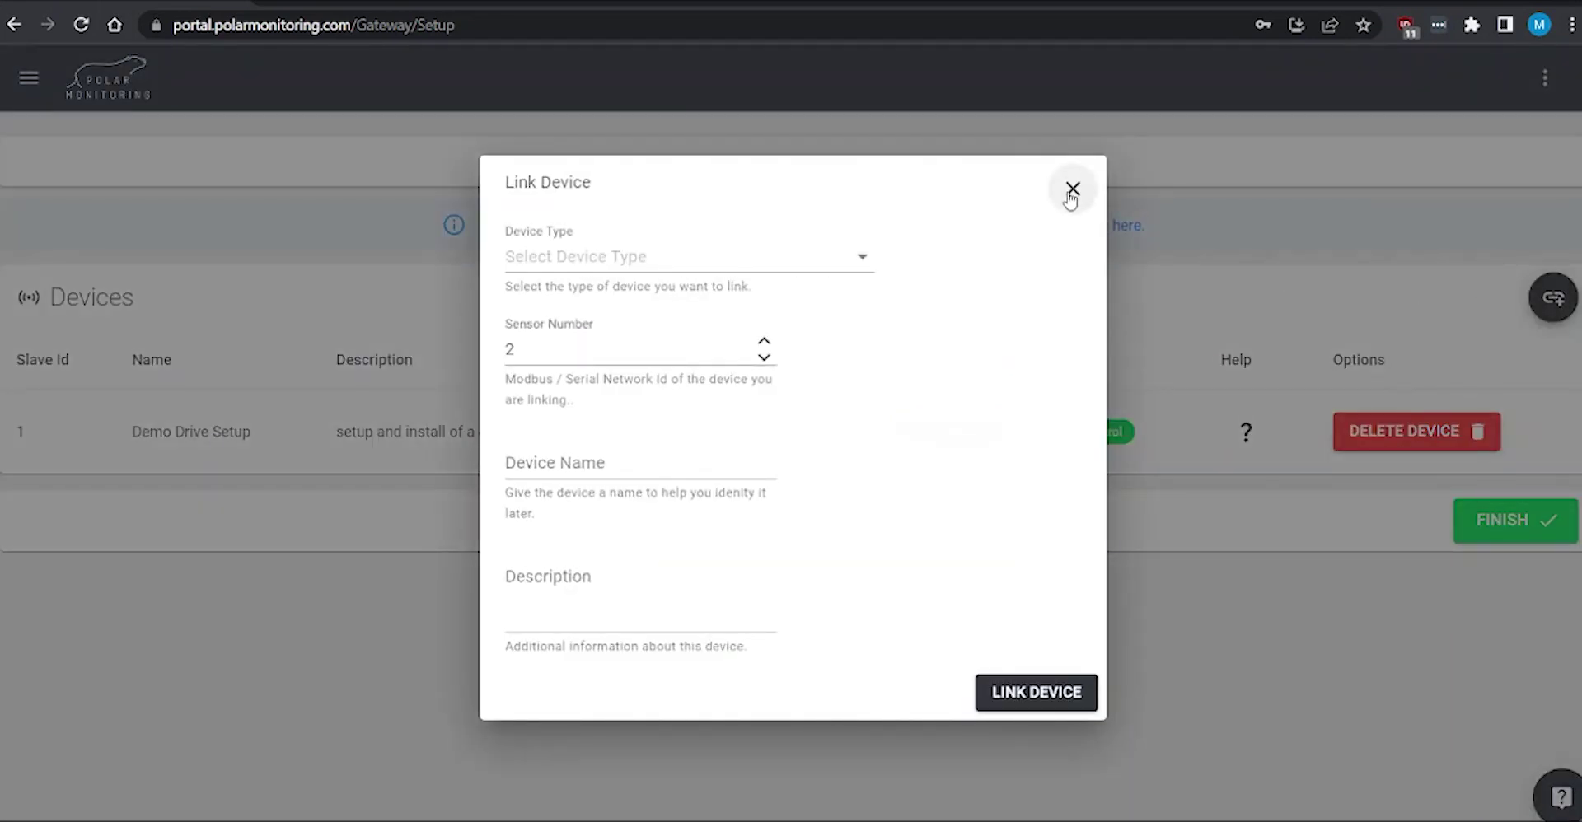
{"action": "left_click", "coordinate": [1071, 191]}
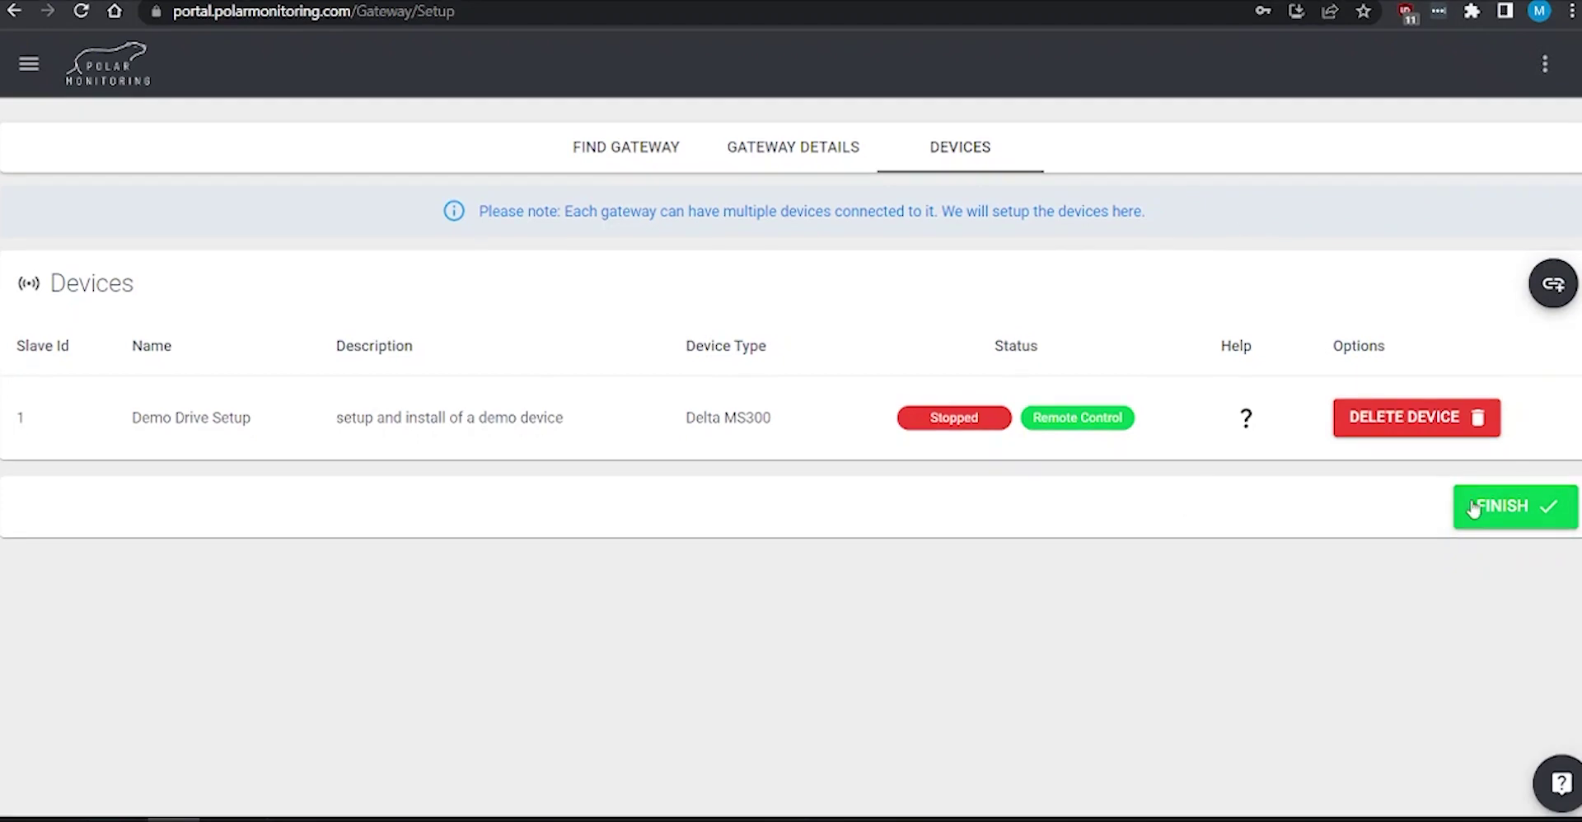
{"action": "left_click", "coordinate": [1498, 522]}
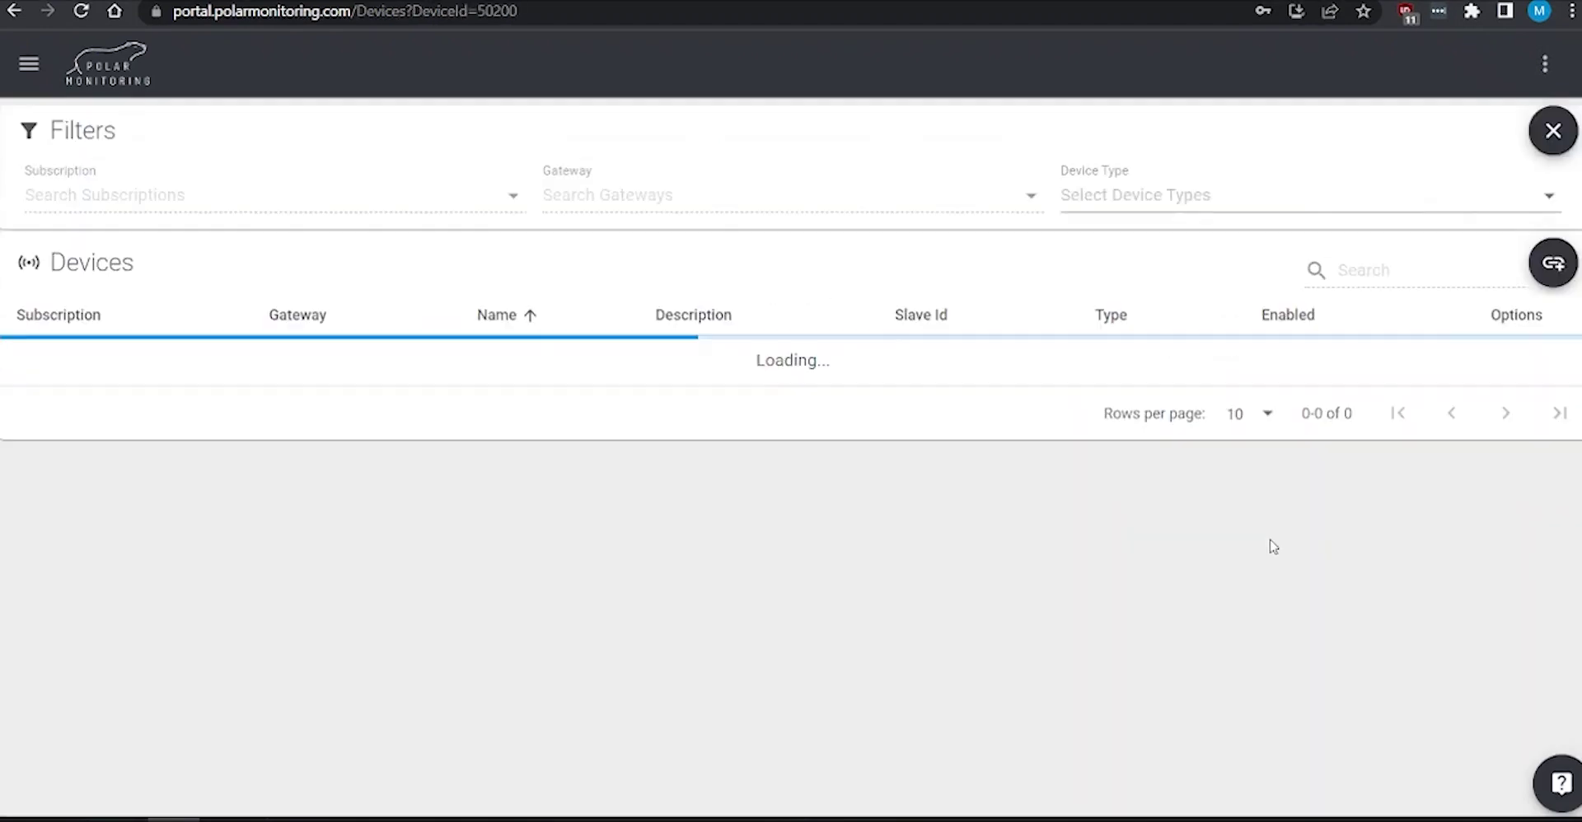